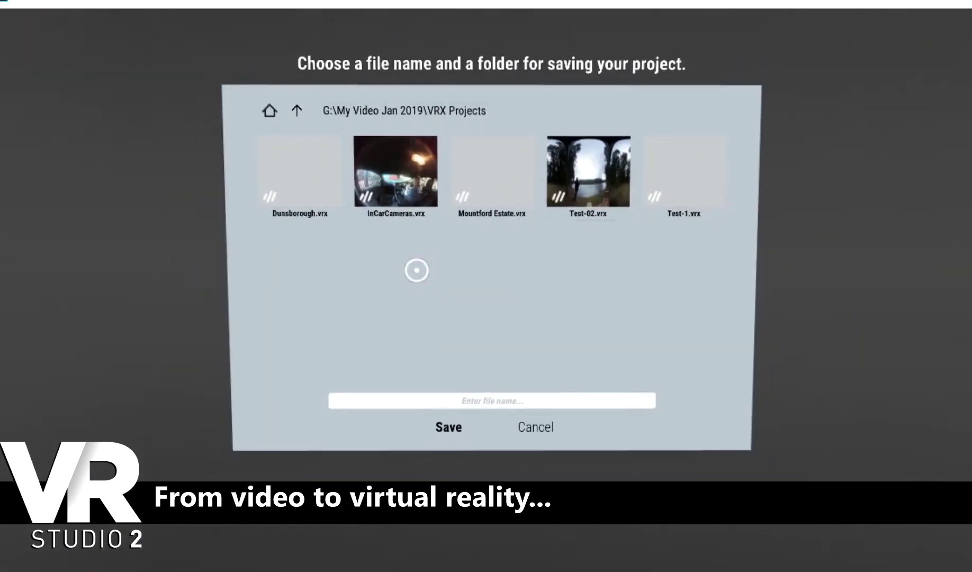
Step: Save the new project as TallTimbers in the VRX Projects folder
type("Tall")
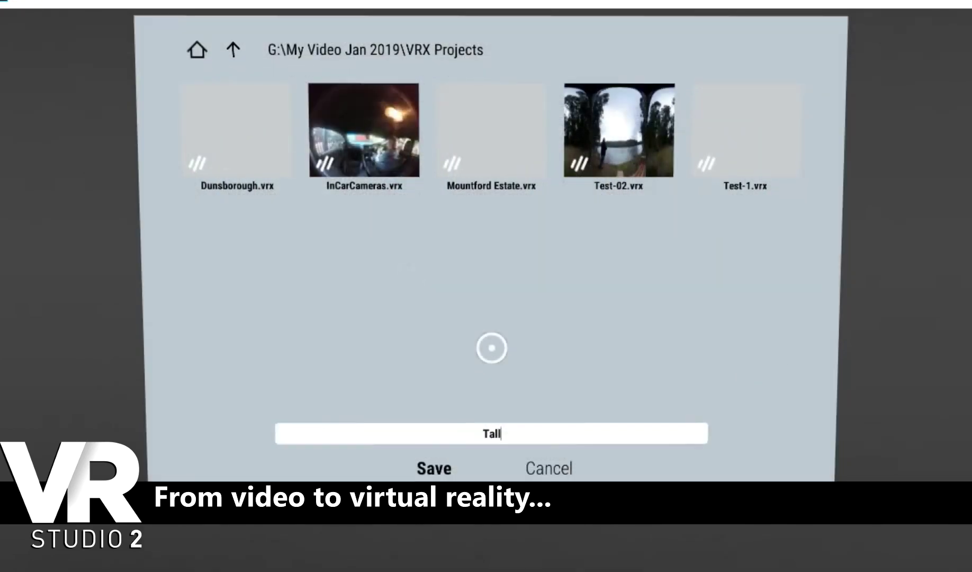
type("Timbers")
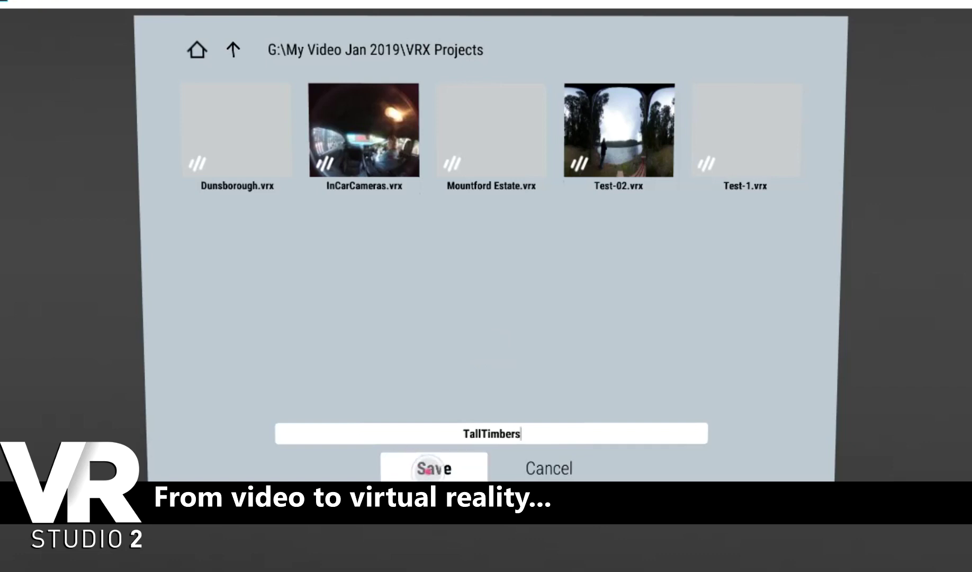
left_click(429, 470)
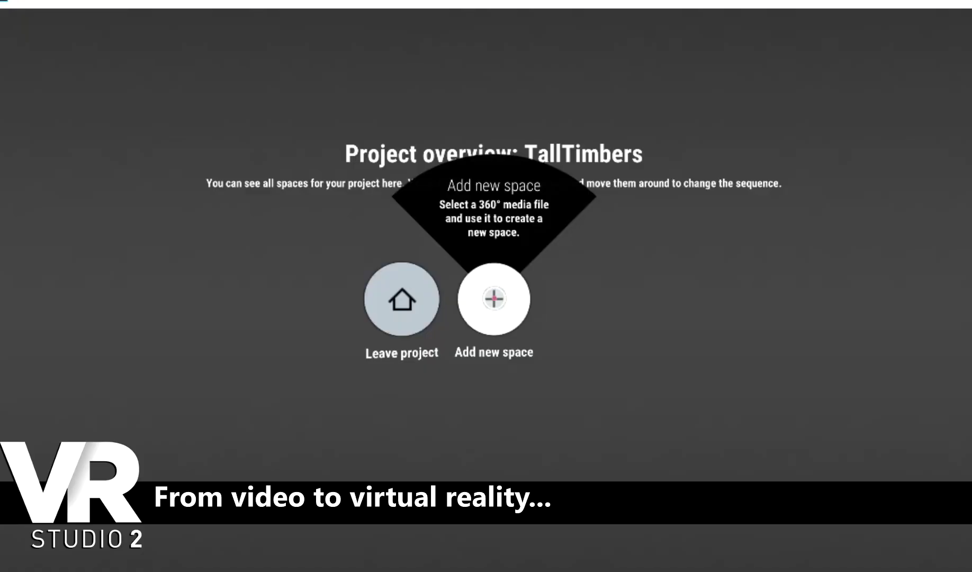
Step: Start adding a new space and try the photo, video and 360° filters on the Ricoh 22-2-2019 media folder
left_click(494, 298)
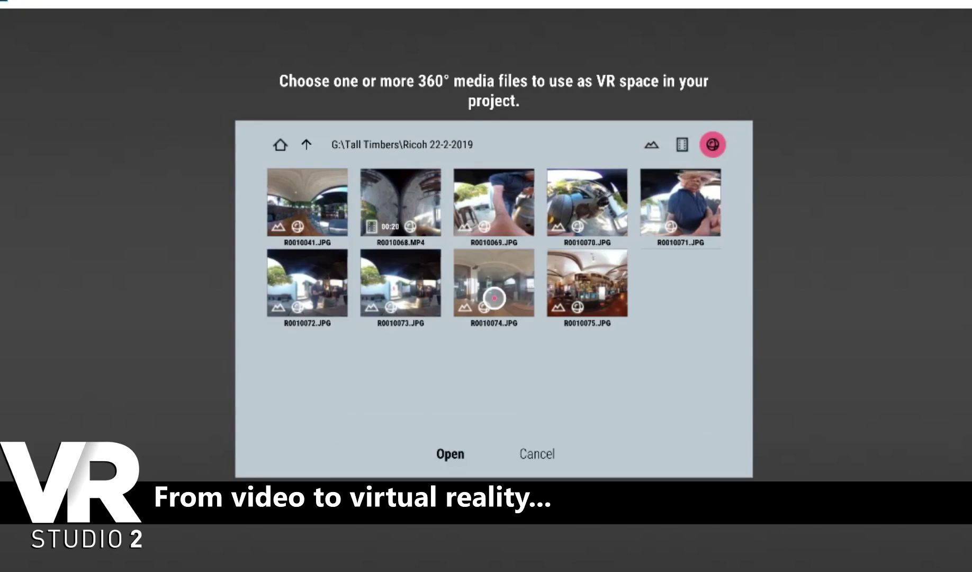
left_click(655, 144)
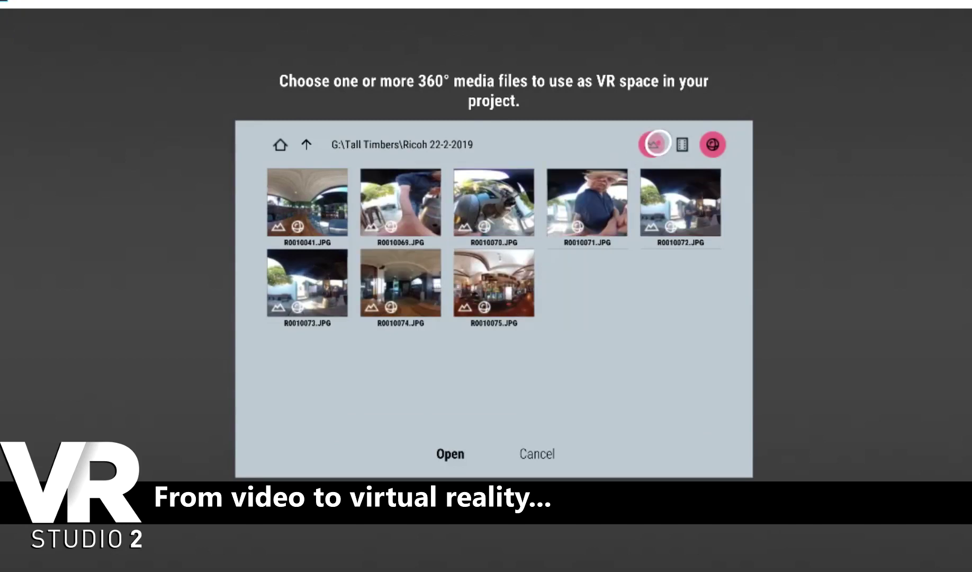
left_click(683, 143)
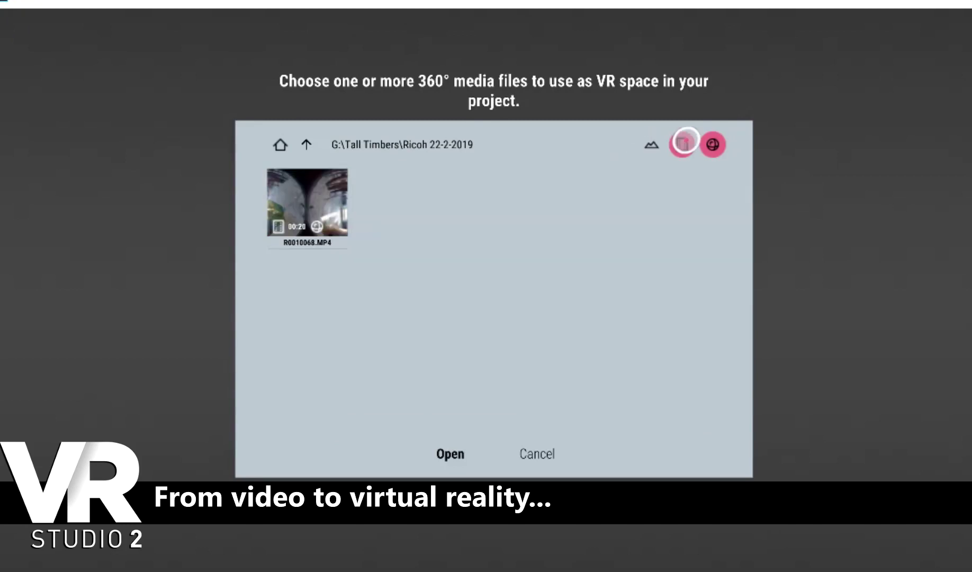
left_click(715, 142)
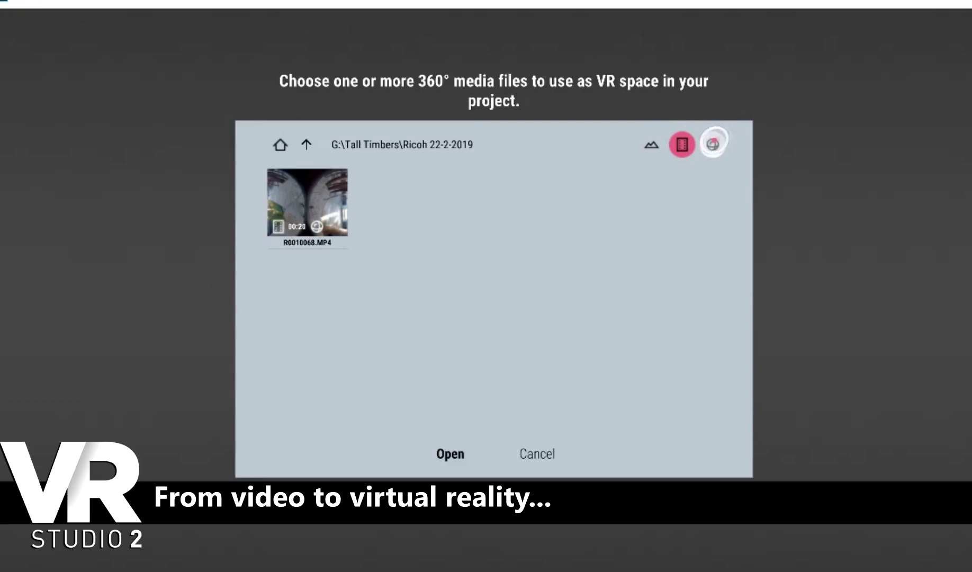
left_click(683, 144)
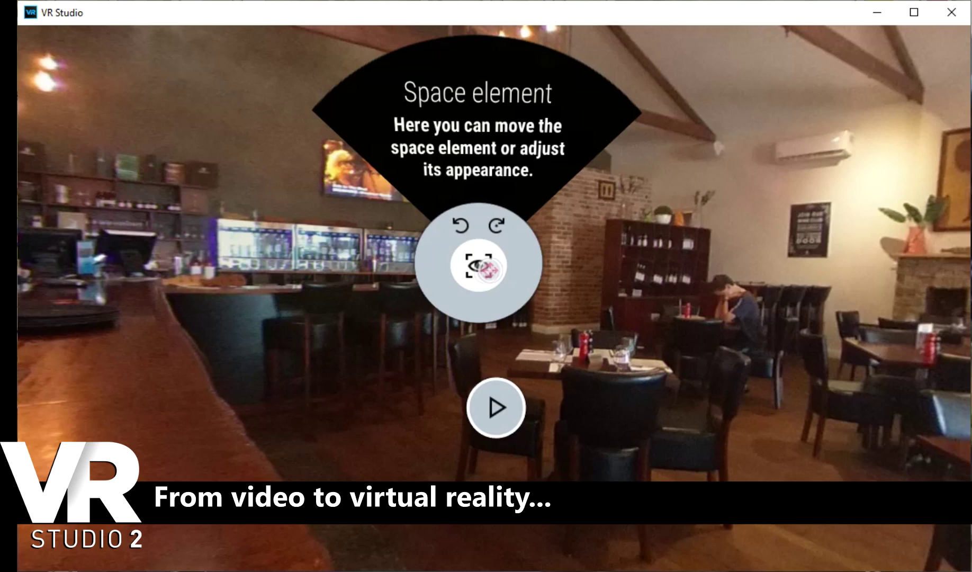
Step: Move the viewing-direction element of the restaurant space from the bar area to just beside the Tall Timbers sign
left_click_drag(488, 269, 859, 265)
left_click_drag(764, 284, 601, 310)
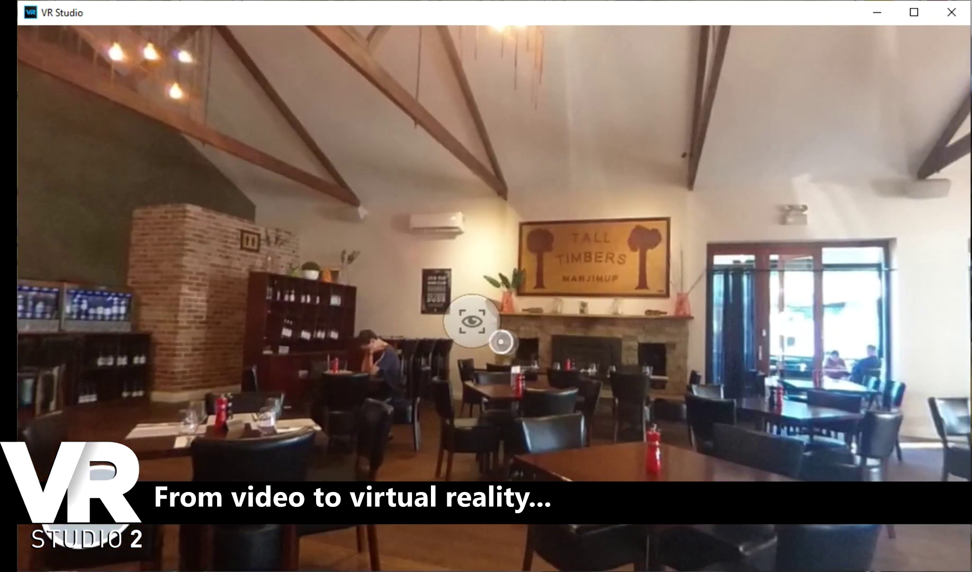
left_click(479, 320)
left_click_drag(488, 325, 684, 323)
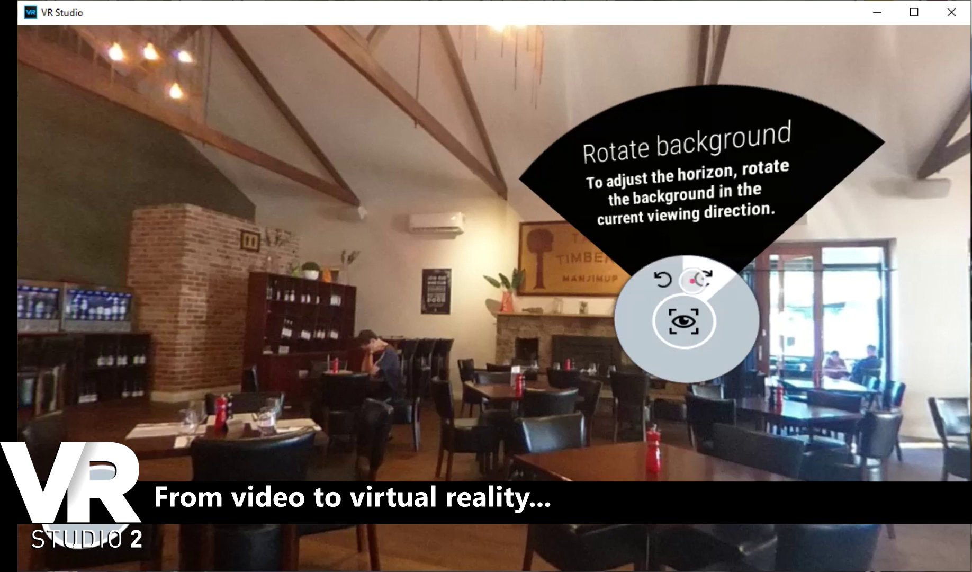
Step: Rotate the restaurant background slightly in the current viewing direction to adjust its horizon
left_click(700, 279)
left_click(700, 279)
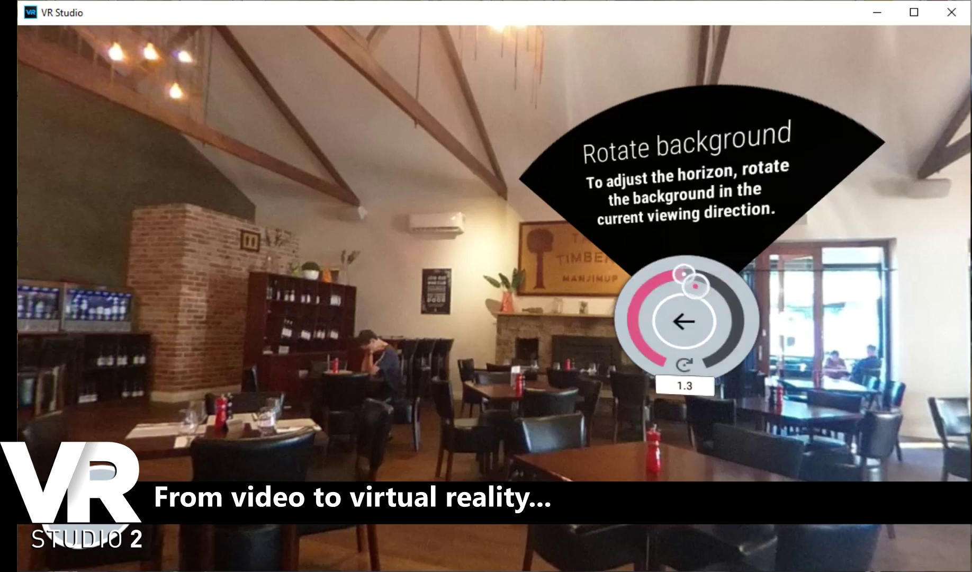
mouse_move(686, 276)
left_mouse_down()
mouse_move(674, 275)
mouse_move(695, 274)
mouse_move(682, 274)
left_mouse_up()
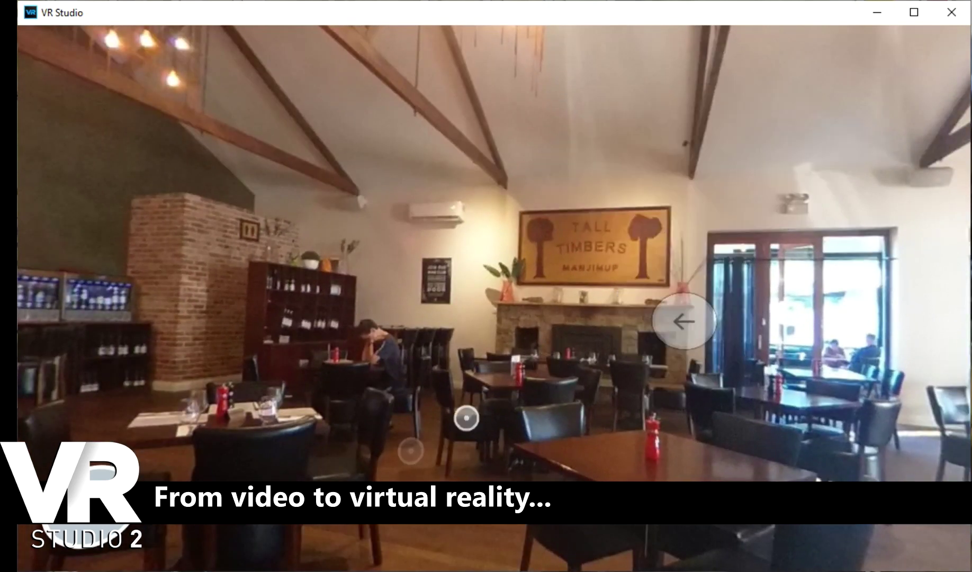
Step: Decrease the restaurant space's playback length and increase it back to about 29 seconds
left_click(88, 535)
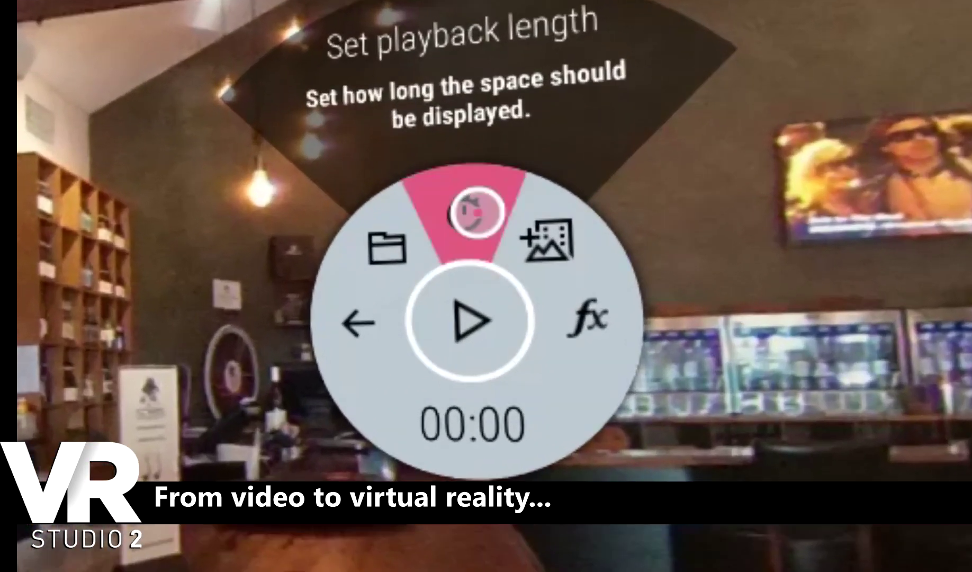
left_click(477, 211)
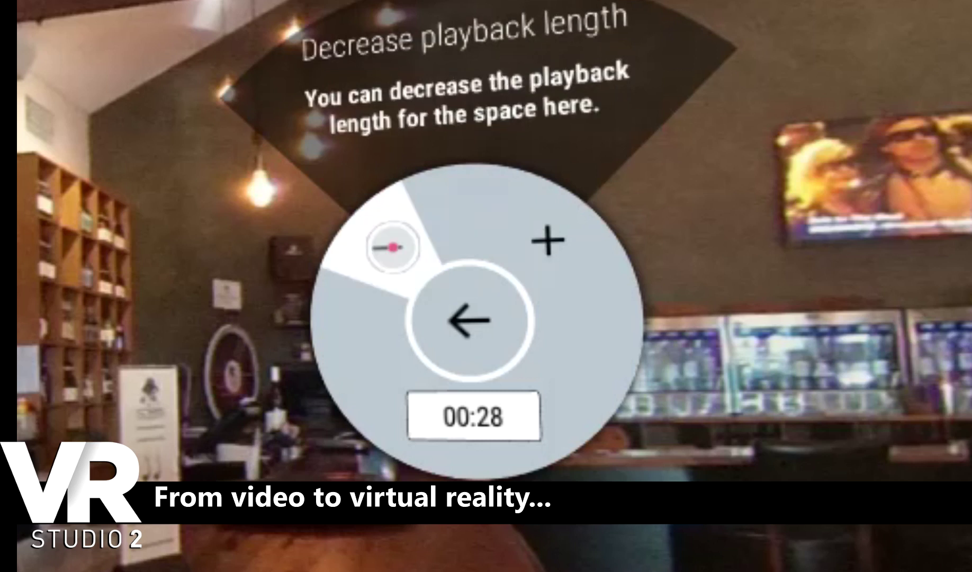
left_click(392, 247)
left_click(392, 247)
left_click(582, 260)
left_click(582, 258)
left_click(581, 258)
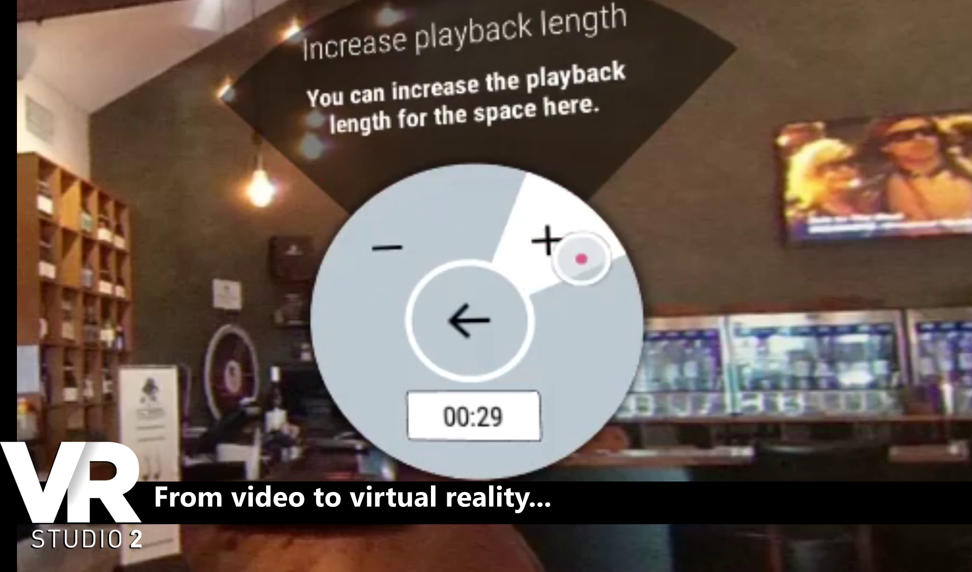
left_click(581, 258)
left_click(487, 357)
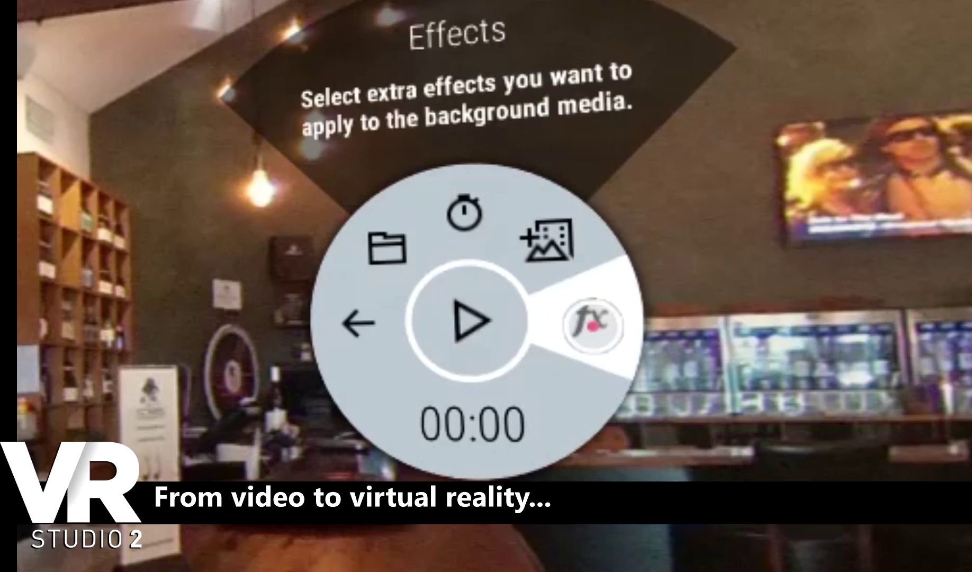
Step: Review the restaurant space's effects, covering the space end behaviour and the crossfade transition options
left_click(593, 327)
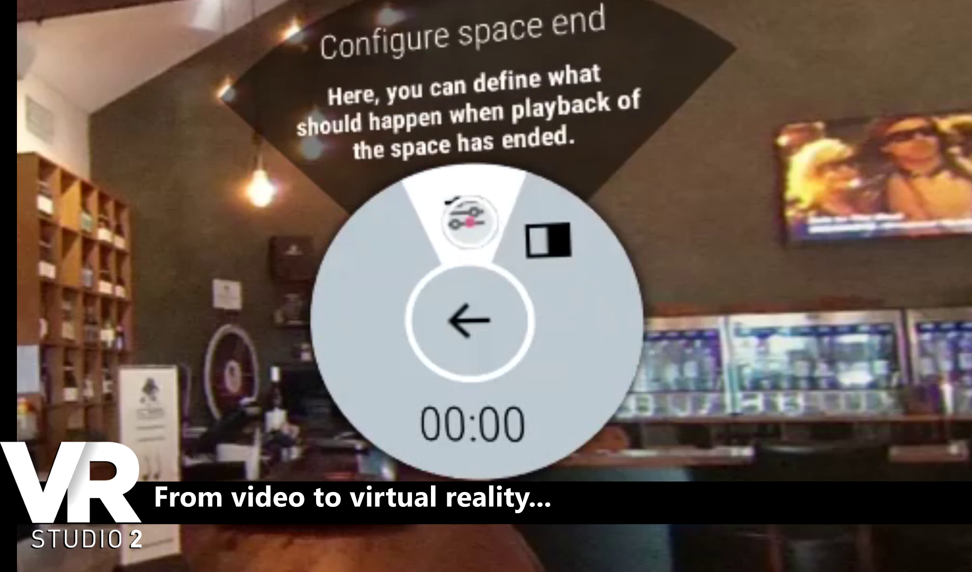
left_click(464, 211)
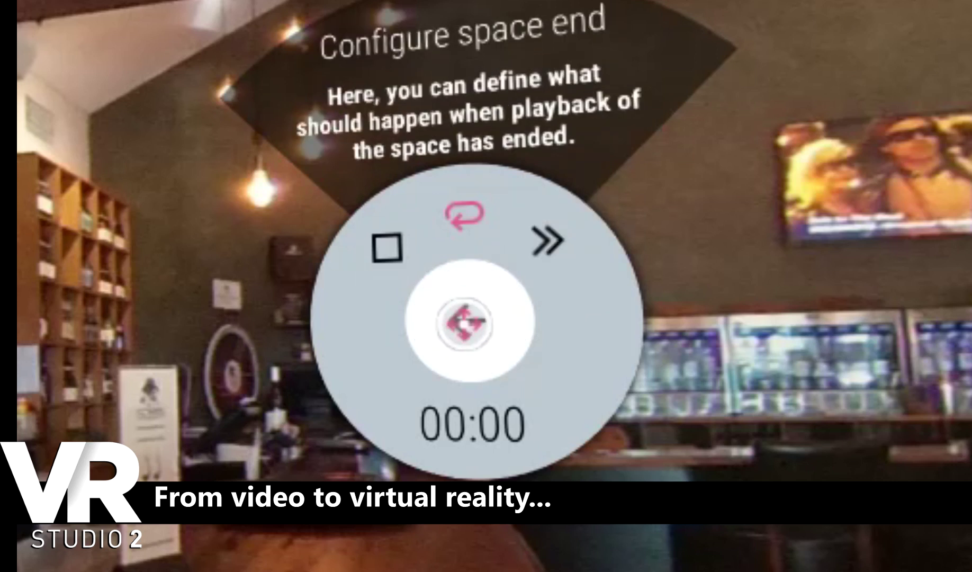
left_click(466, 320)
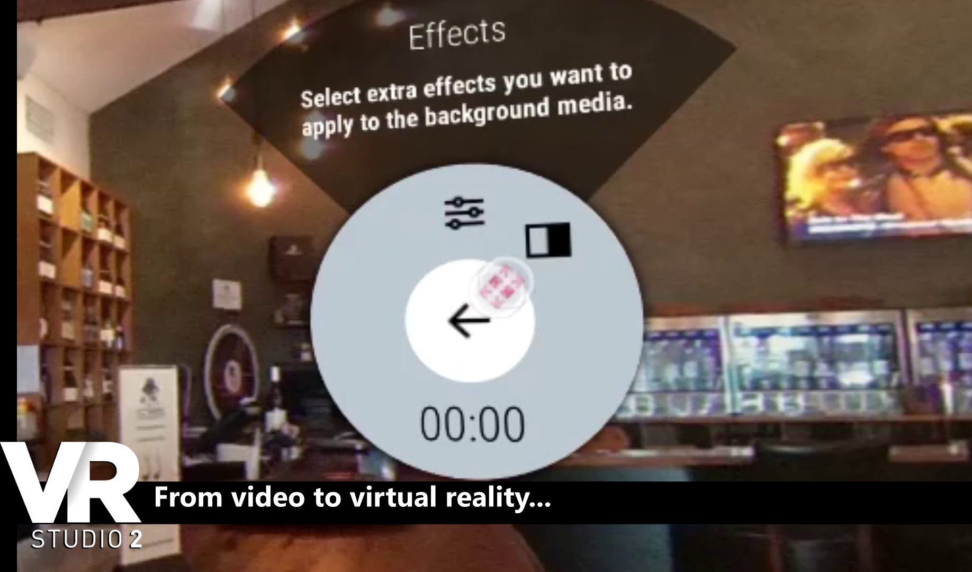
left_click(551, 247)
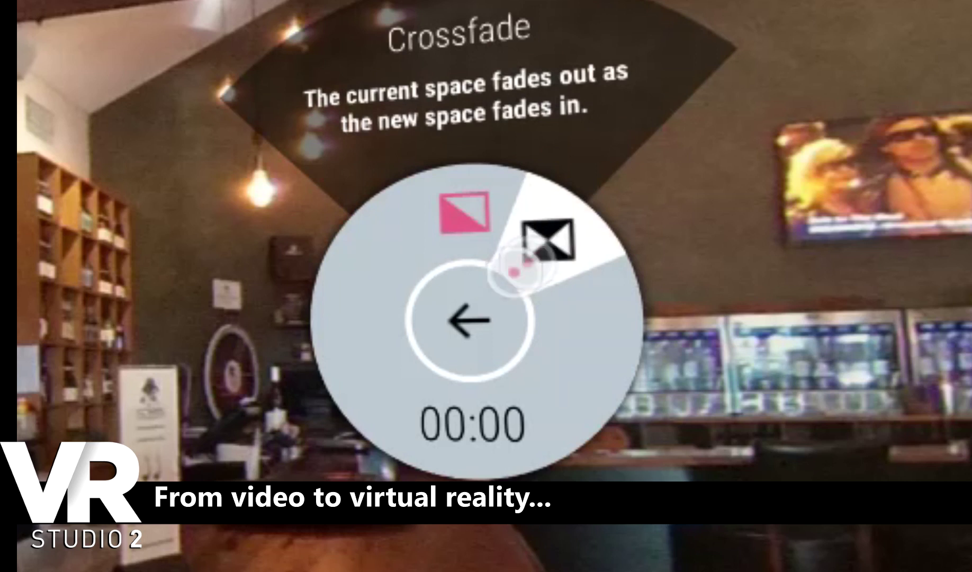
left_click(470, 318)
left_click(470, 318)
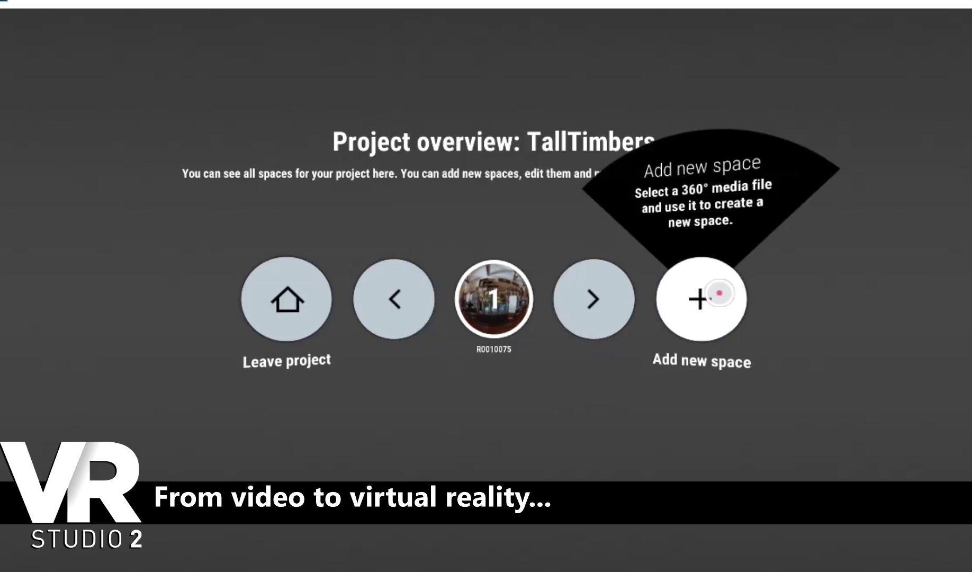
Step: Add the 360° photo R0010073.JPG as a second space in the project
left_click(719, 293)
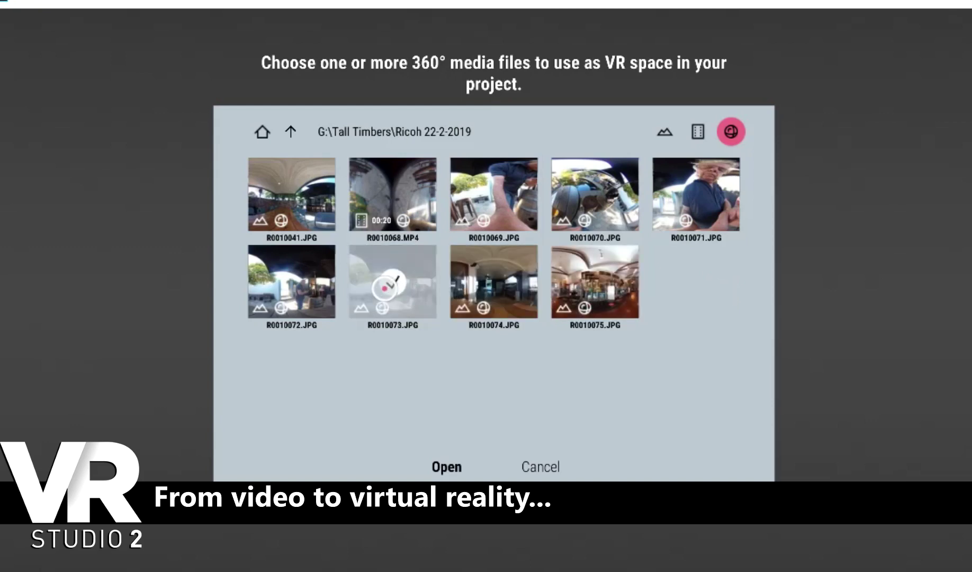
left_click(389, 283)
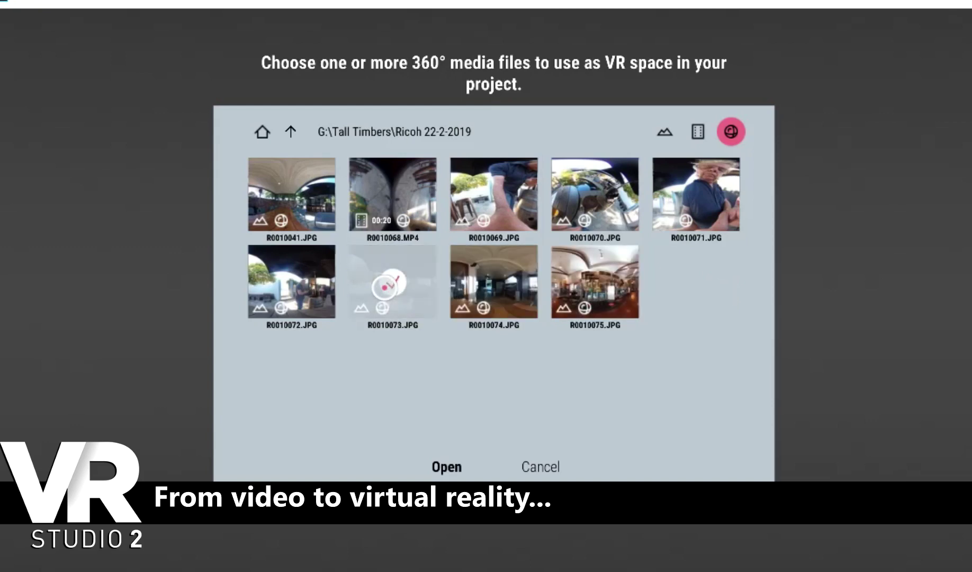
left_click(448, 465)
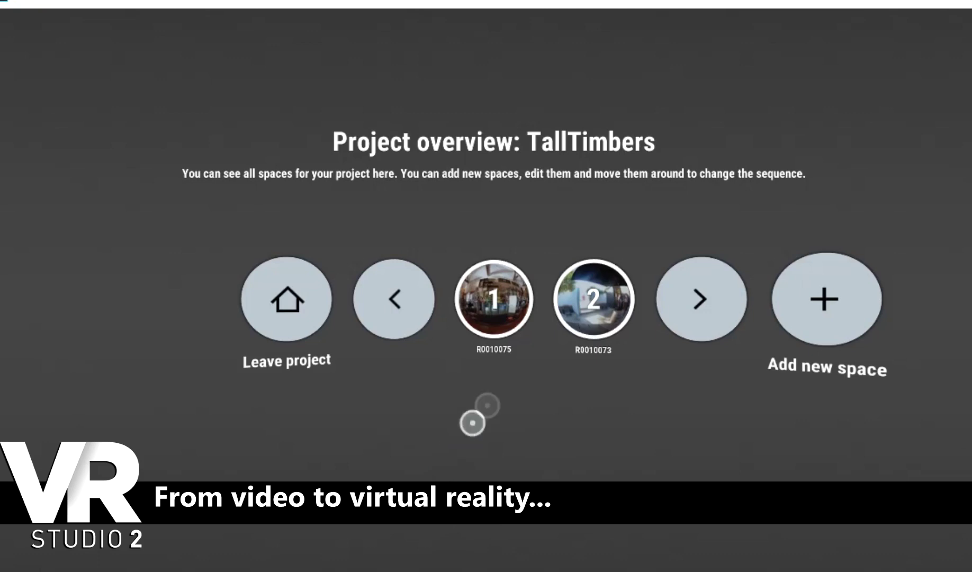
Step: Open the R0010073 courtyard space to view it and return to the project overview
left_click(593, 301)
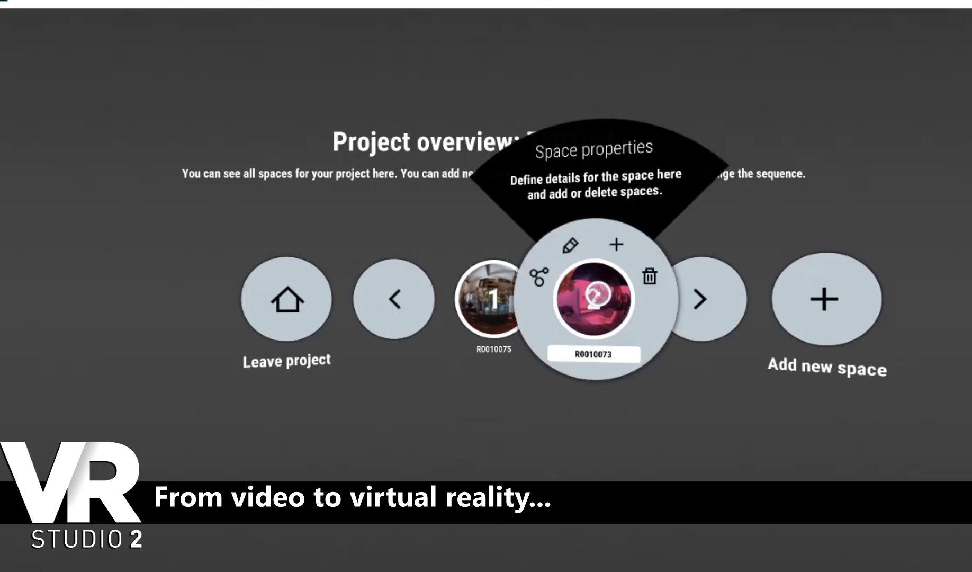
left_click(593, 297)
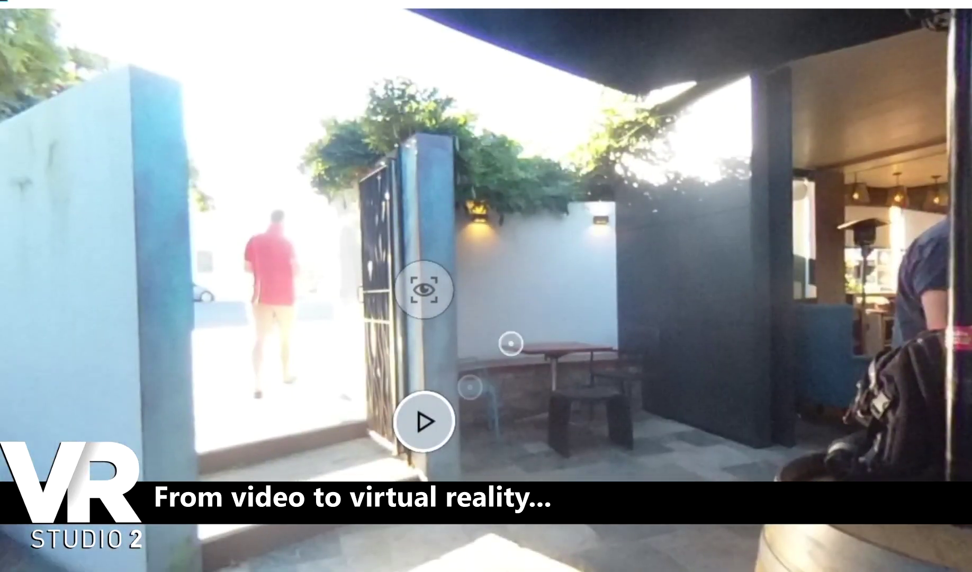
left_click(439, 420)
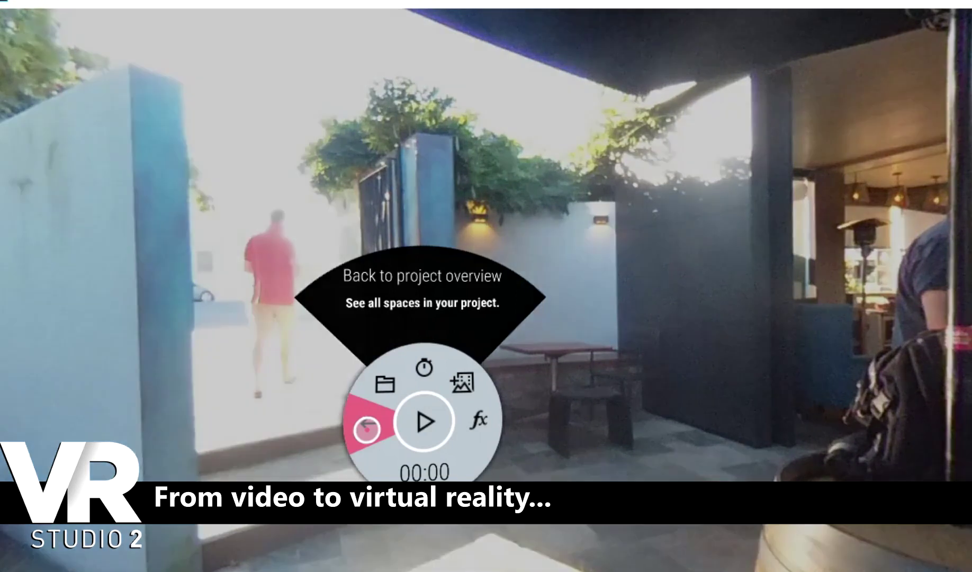
left_click(367, 429)
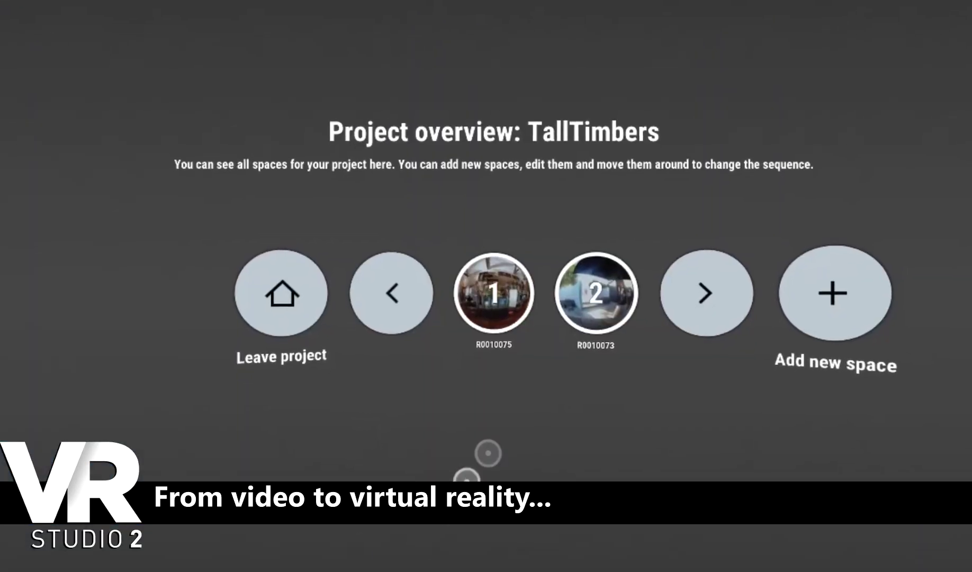
Step: Open the connections of space R0010075 and move its link to R0010073 over to the dining room's glass doors
mouse_move(501, 309)
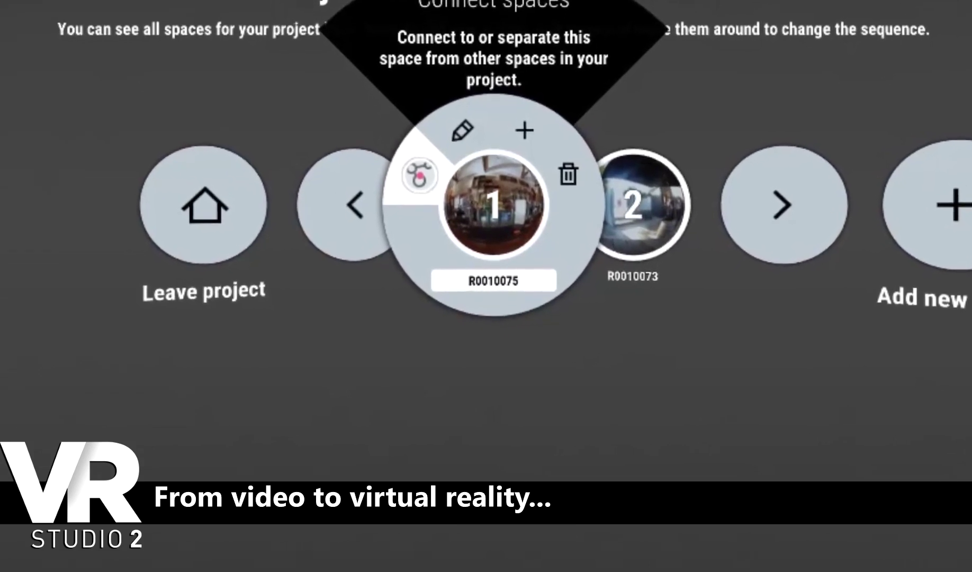
left_click(423, 191)
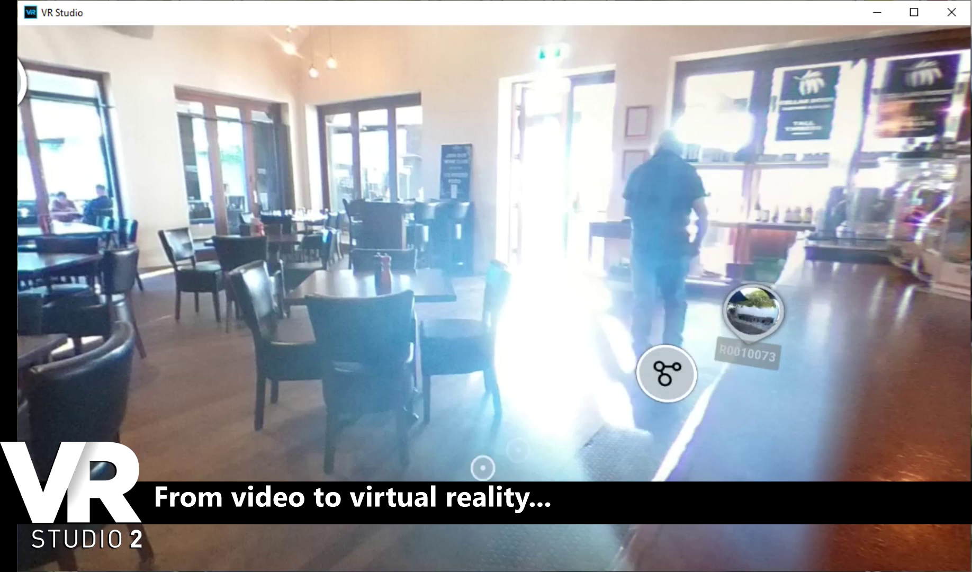
left_click(640, 368)
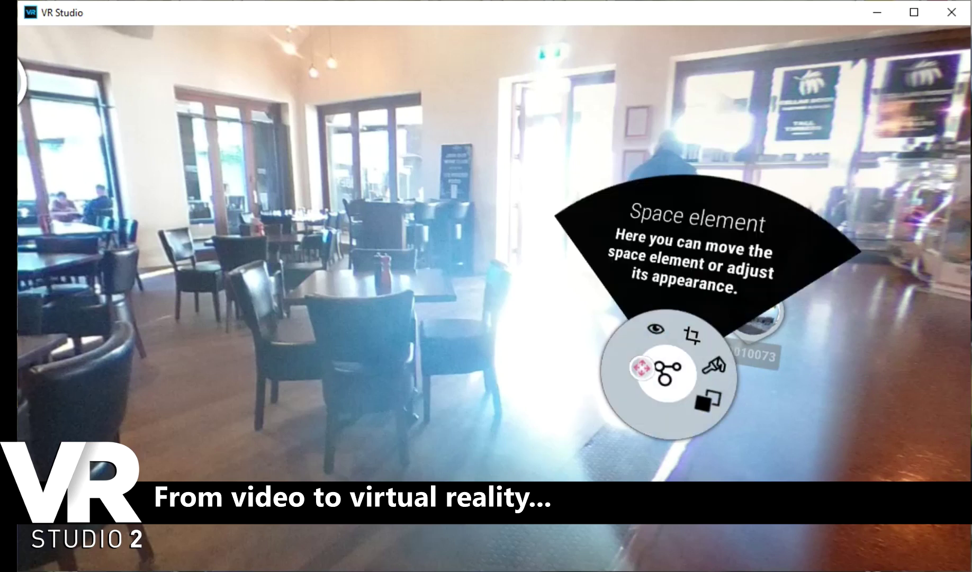
left_click_drag(640, 369, 142, 208)
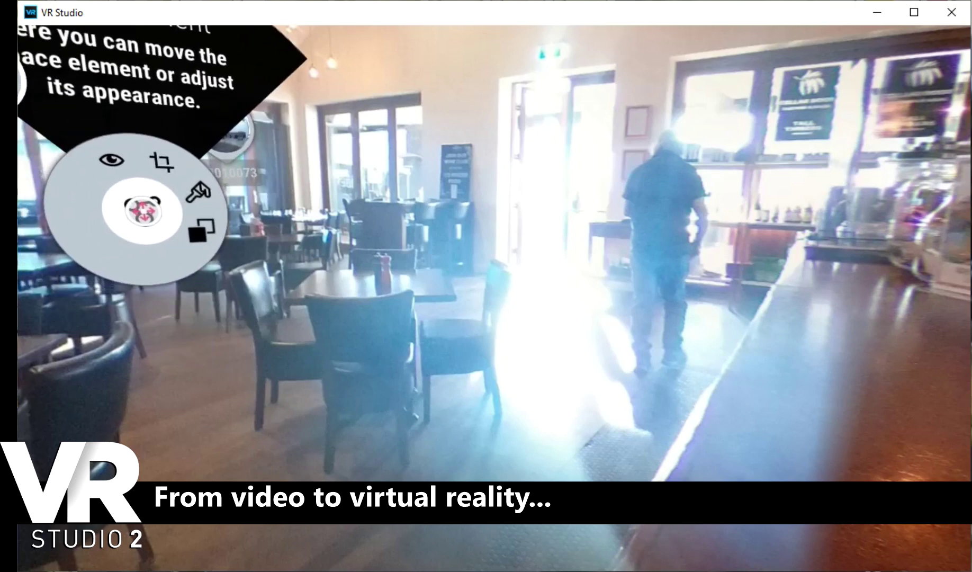
left_click(311, 360)
left_click_drag(332, 384, 404, 396)
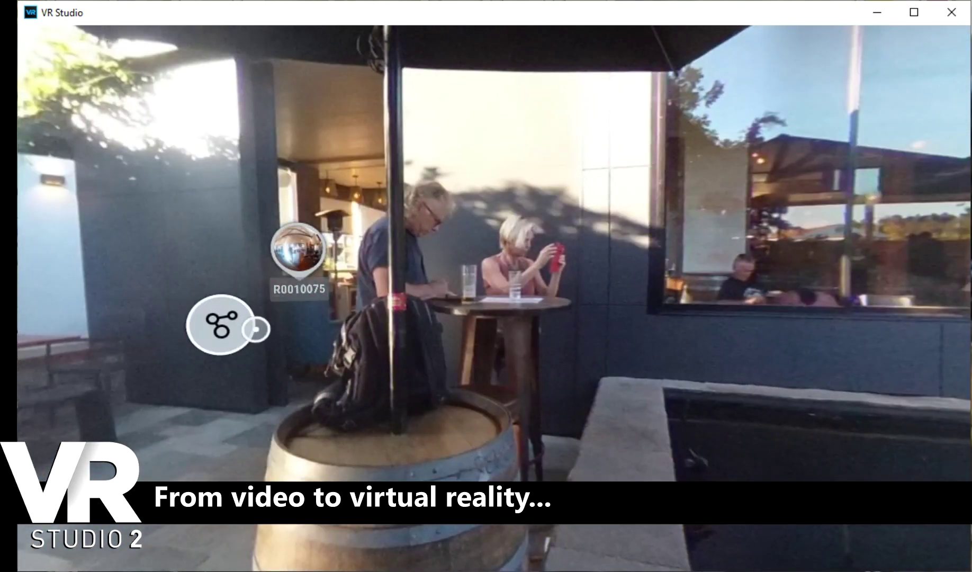
Step: Reposition the link back to R0010075 in the courtyard space so it sits at the building's open doorway
left_click(253, 342)
left_click(237, 355)
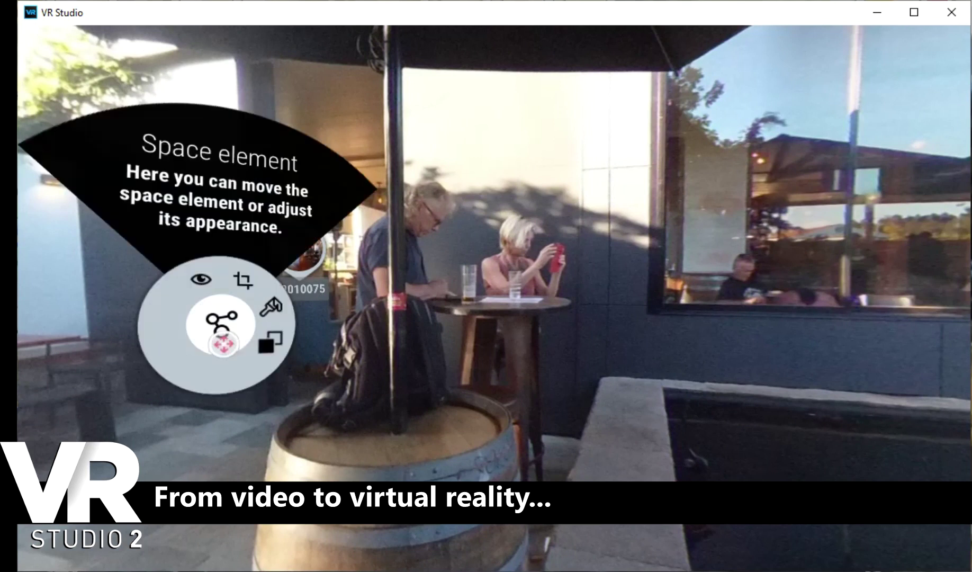
left_click_drag(249, 310, 276, 267)
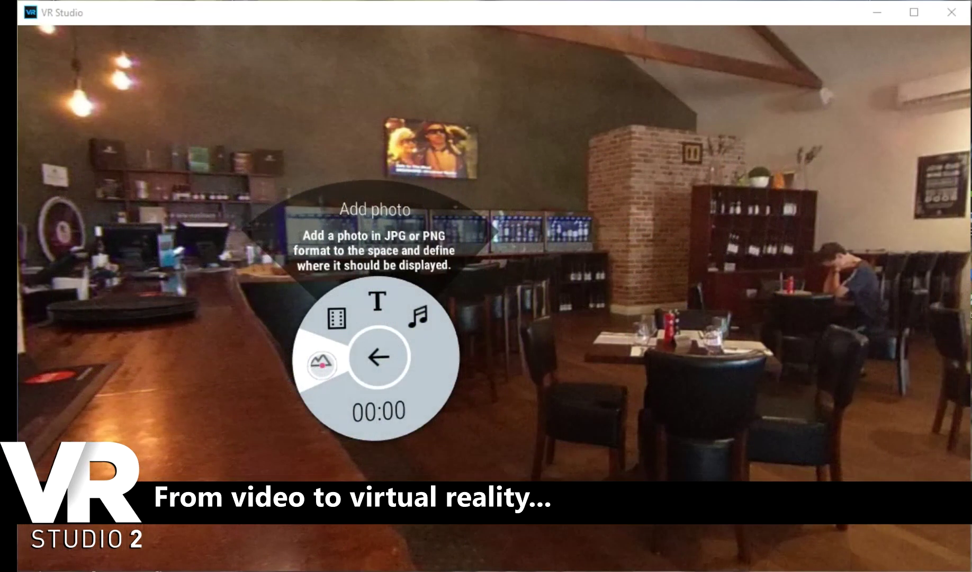
Step: Add the photo wine list.png as an element in the dining room space
left_click(321, 364)
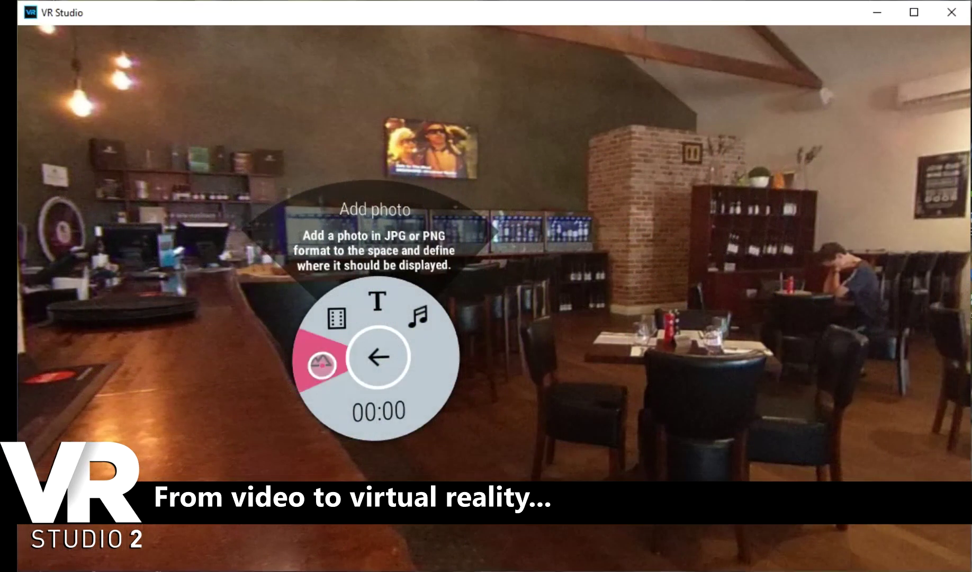
left_click(396, 293)
left_click(376, 246)
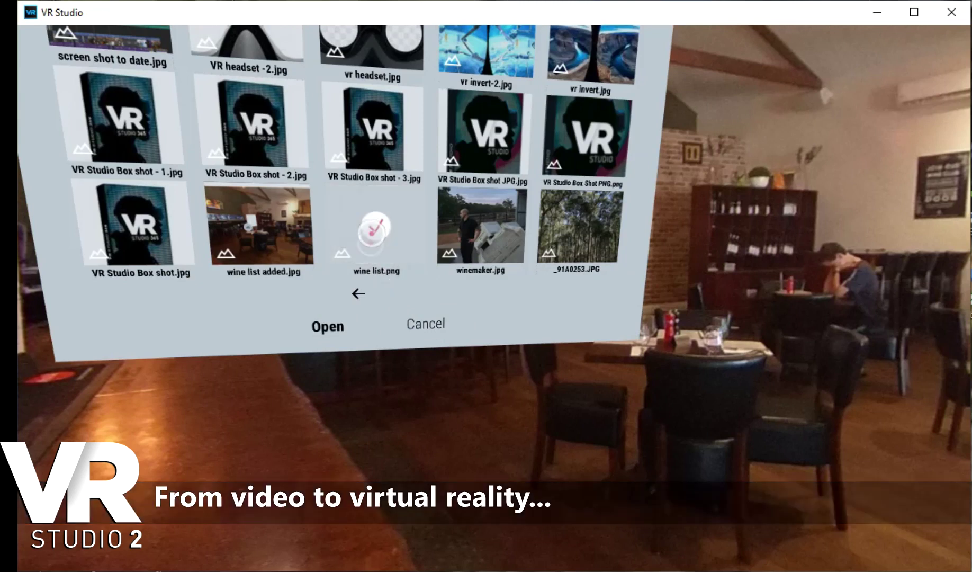
left_click(342, 329)
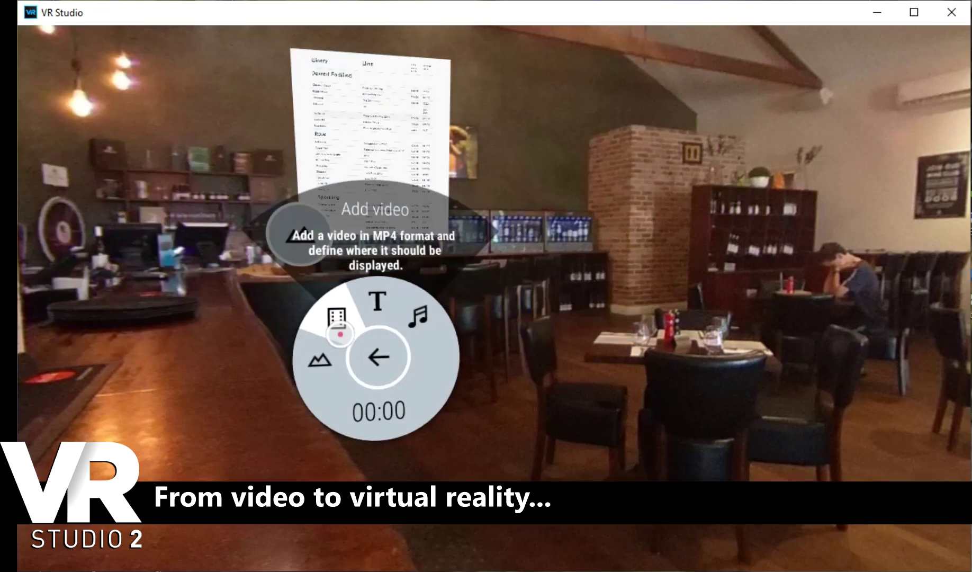
Step: Position the wine list photo in front of the brick column and scale it down
left_click(555, 230)
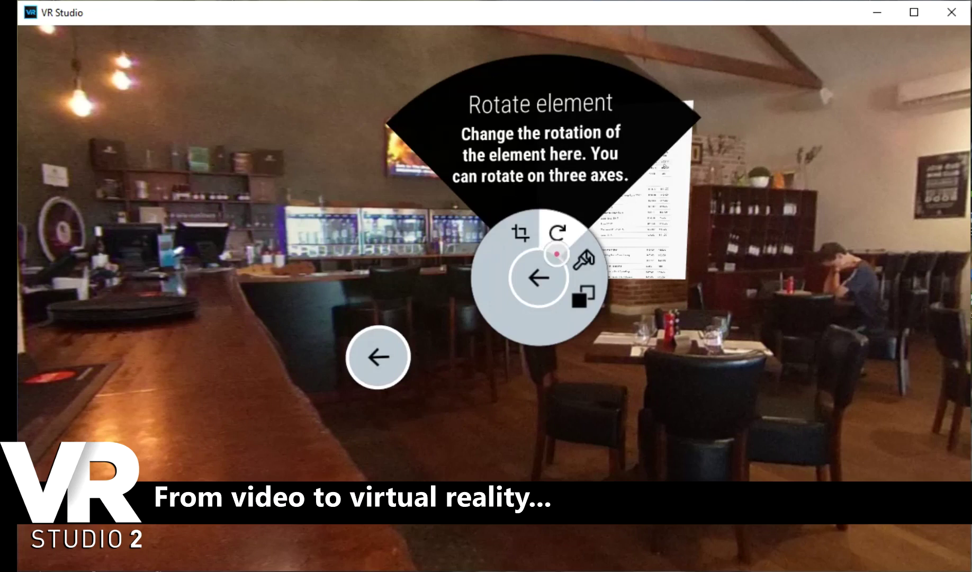
left_click(519, 237)
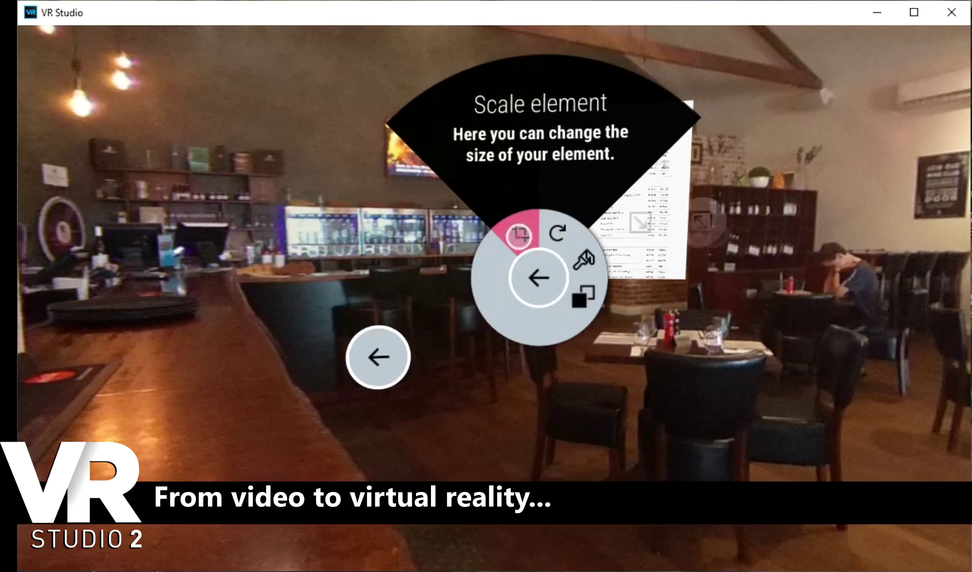
left_click_drag(701, 222, 635, 210)
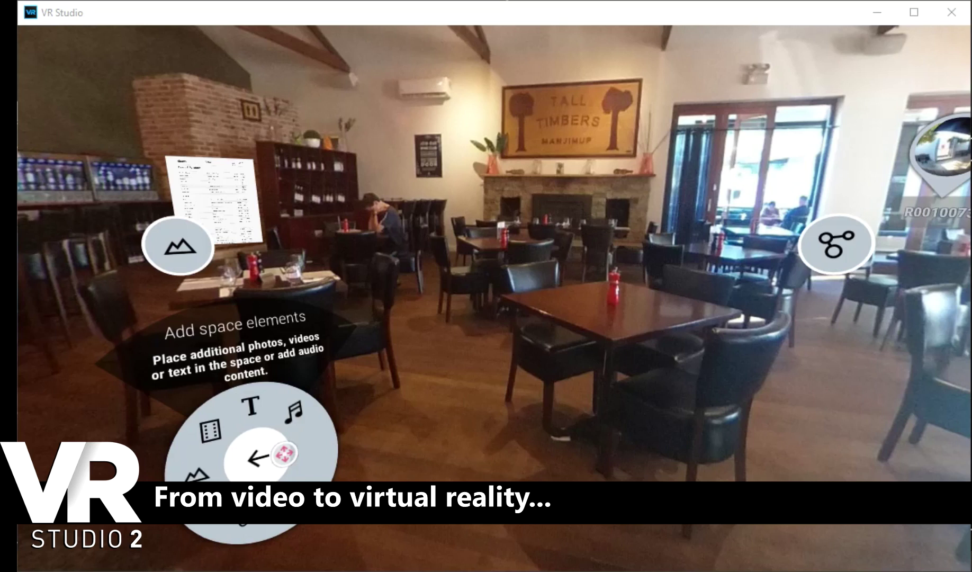
Step: Add a text element to the dining room space and place it above the link to R0010073
left_click_drag(286, 454, 740, 484)
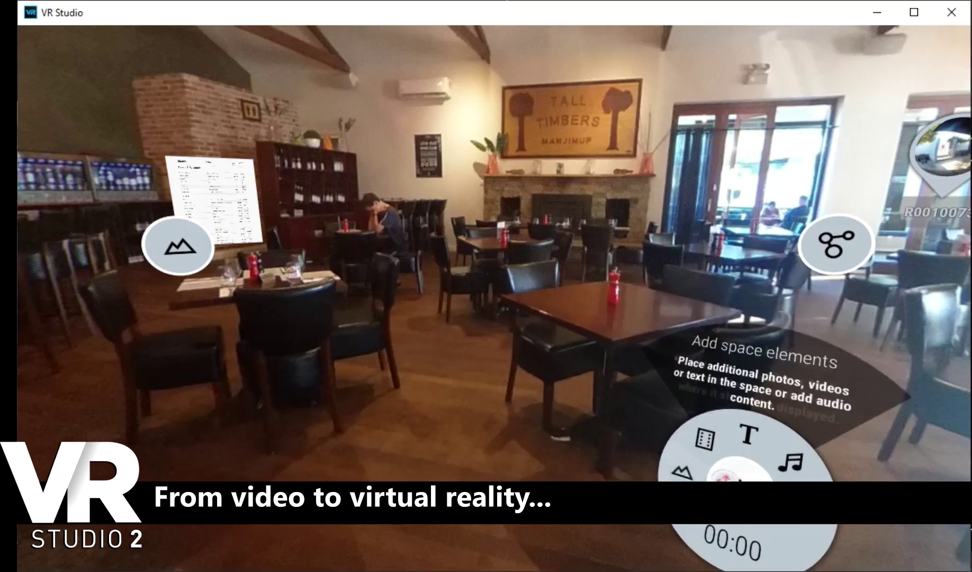
left_click_drag(576, 431, 403, 441)
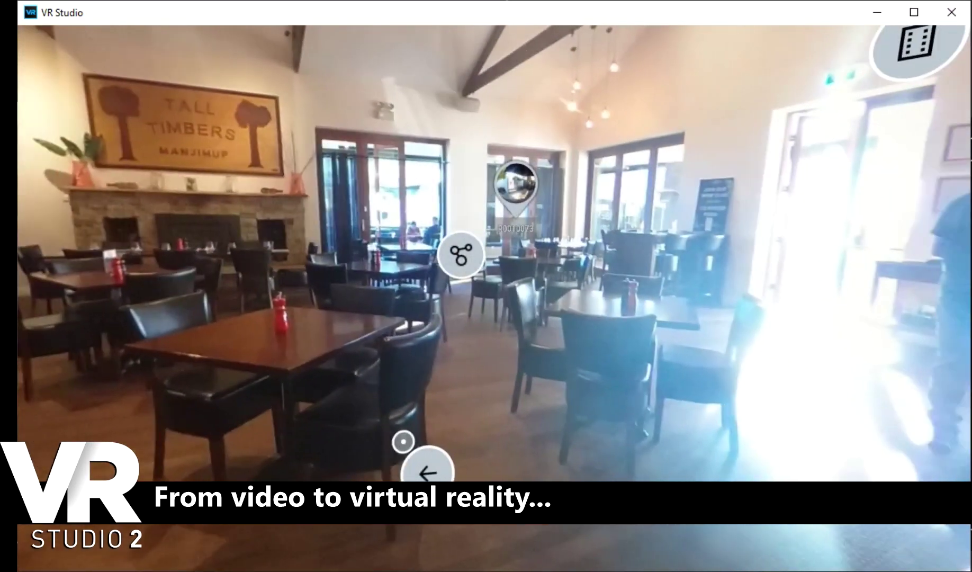
left_click(427, 472)
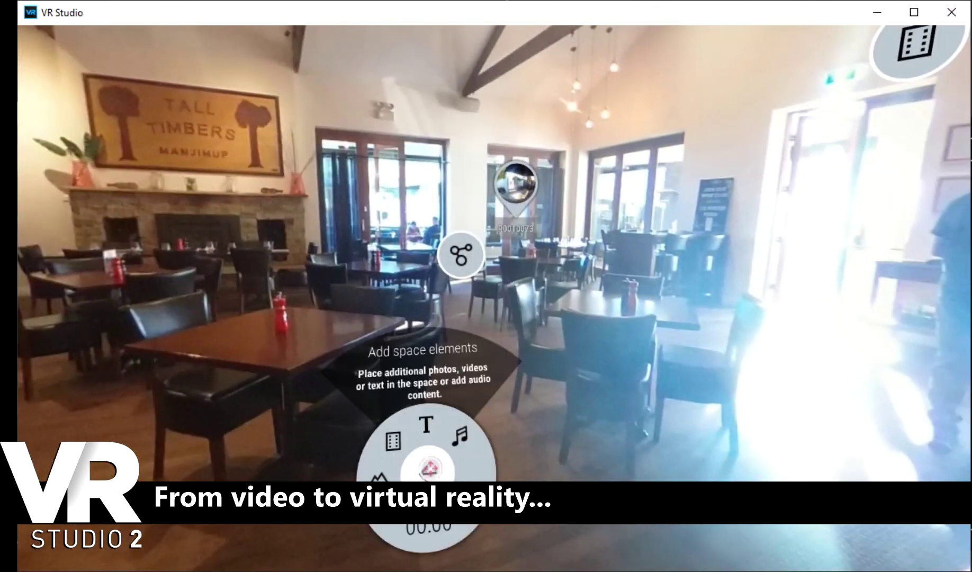
left_click(425, 421)
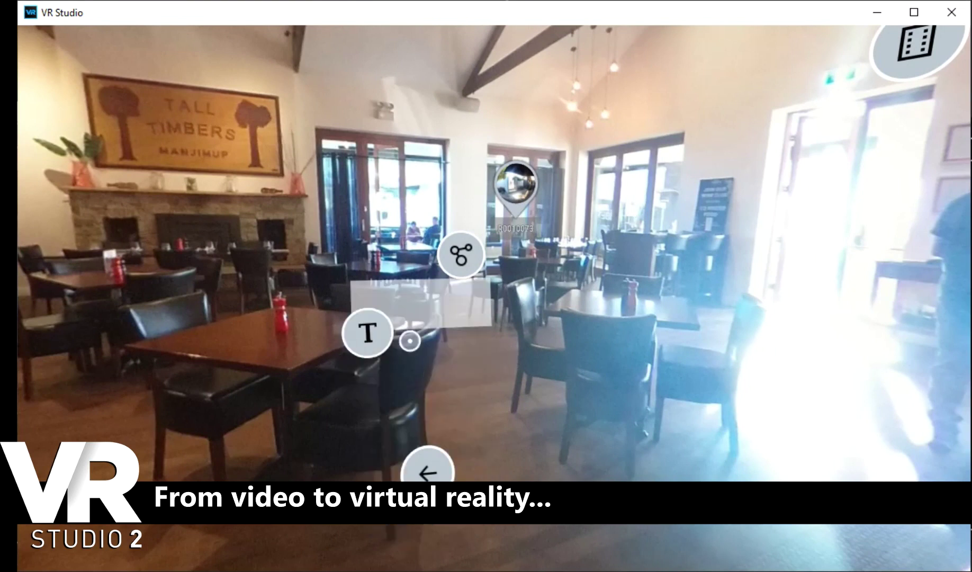
left_click(383, 323)
left_click_drag(365, 279, 383, 184)
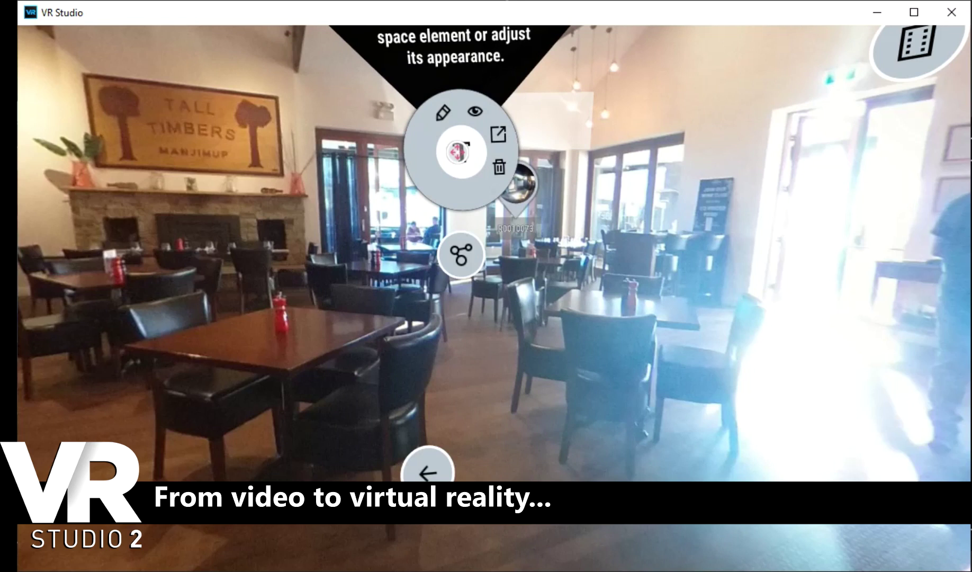
Step: Enter "BBQ Area" as the content of the text element above the R0010073 link
left_click(523, 123)
type("B")
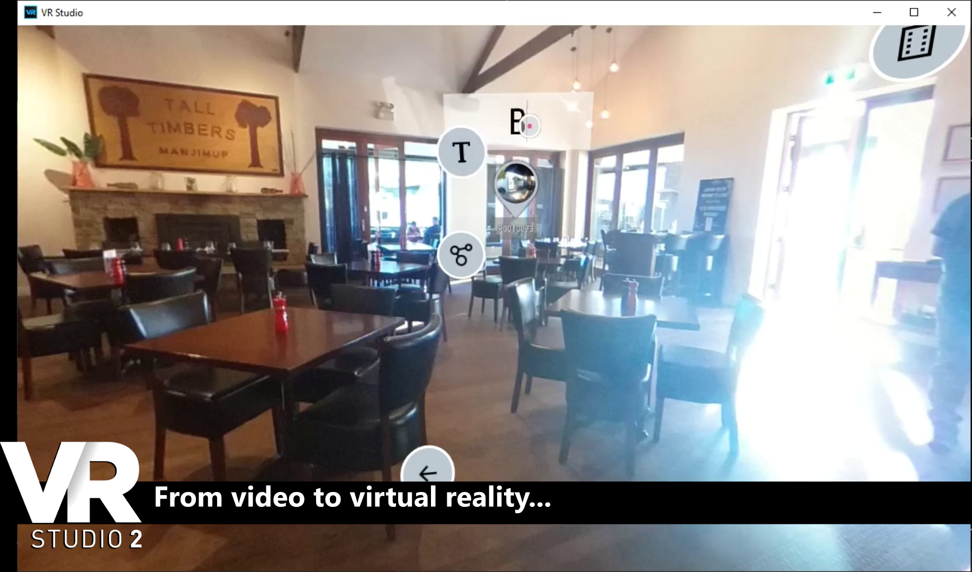
type("BQ")
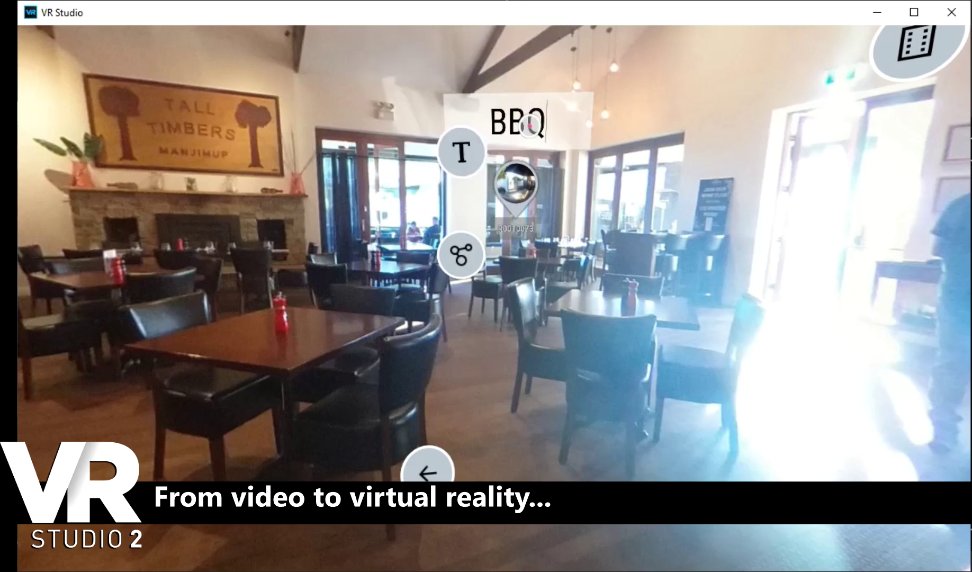
type(" Area")
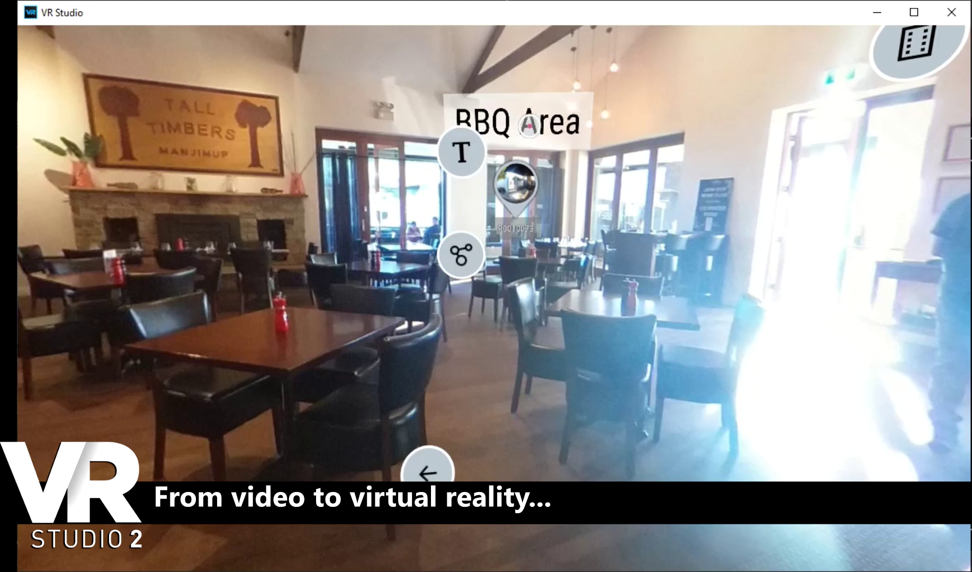
left_click(528, 123)
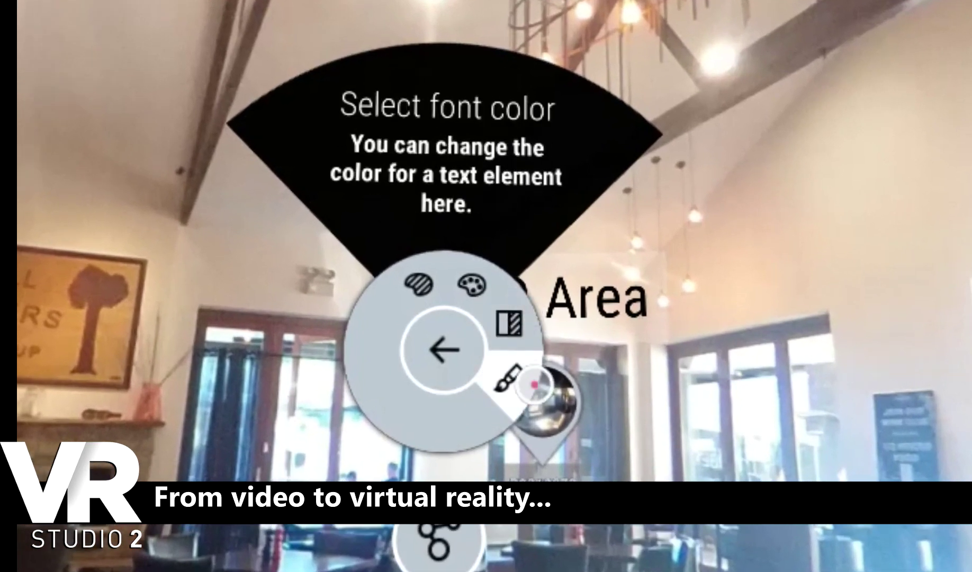
Step: Explore the font color wheel for the BBQ Area text
left_click(534, 383)
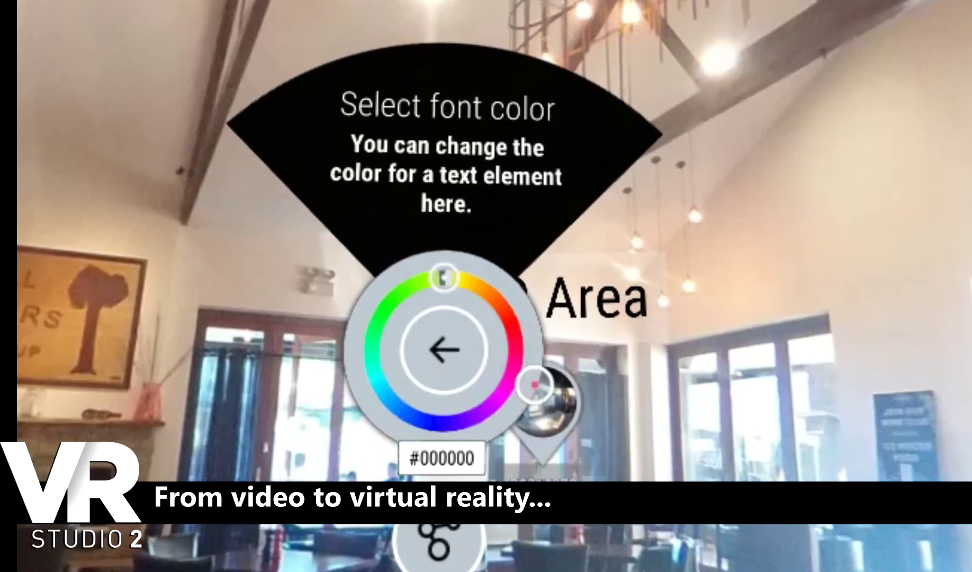
mouse_move(438, 295)
left_mouse_down()
mouse_move(433, 278)
mouse_move(404, 290)
mouse_move(383, 354)
mouse_move(397, 406)
mouse_move(431, 415)
mouse_move(465, 404)
mouse_move(494, 364)
mouse_move(499, 339)
mouse_move(486, 314)
mouse_move(434, 291)
mouse_move(440, 283)
left_mouse_up()
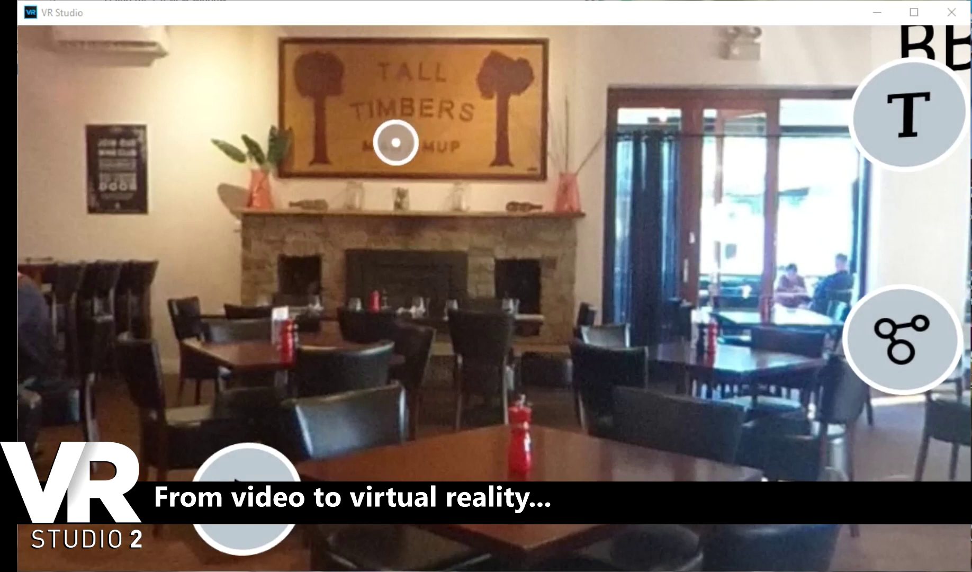
Step: Return to the project overview and add the video S1500001 - 1.MP4 as a new space
left_click(287, 423)
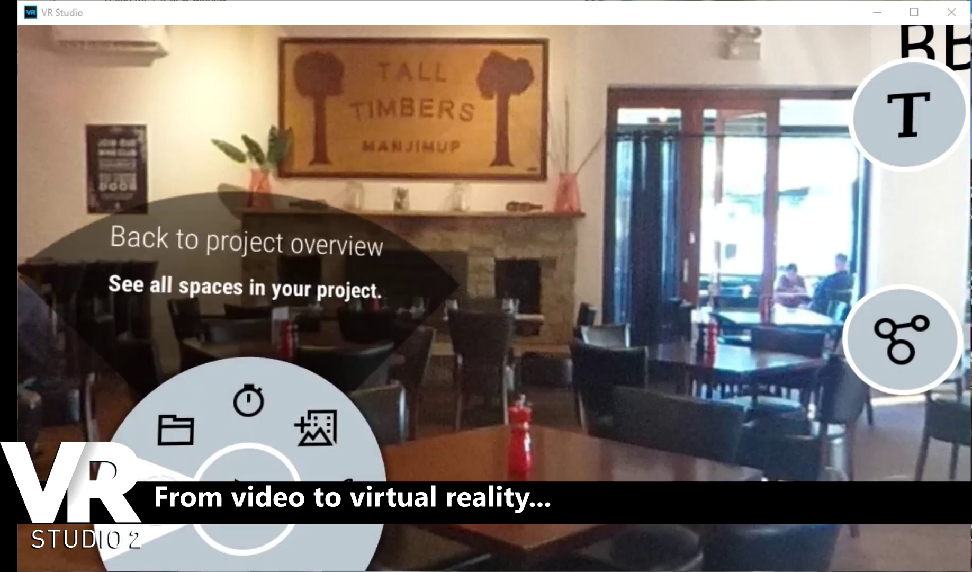
left_click(145, 479)
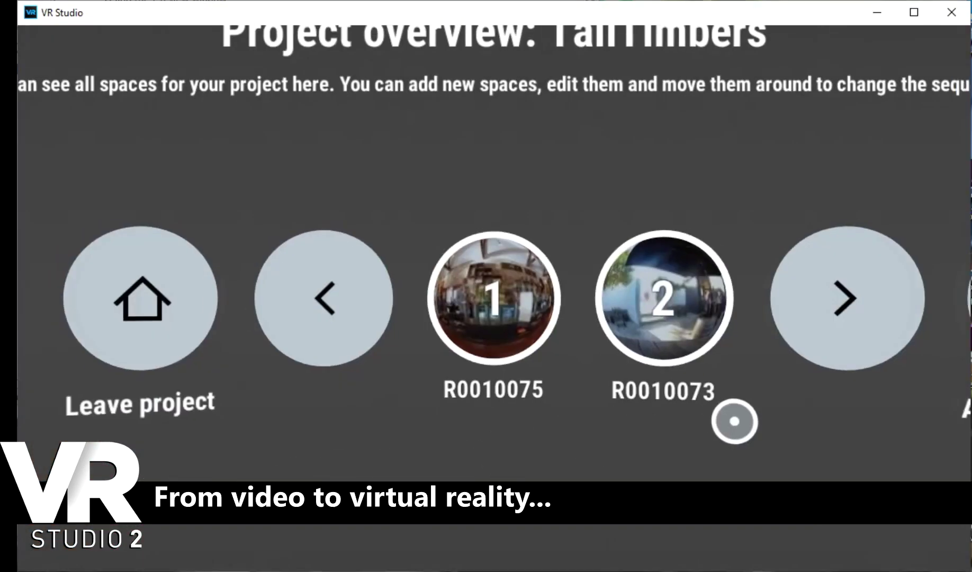
left_click(907, 298)
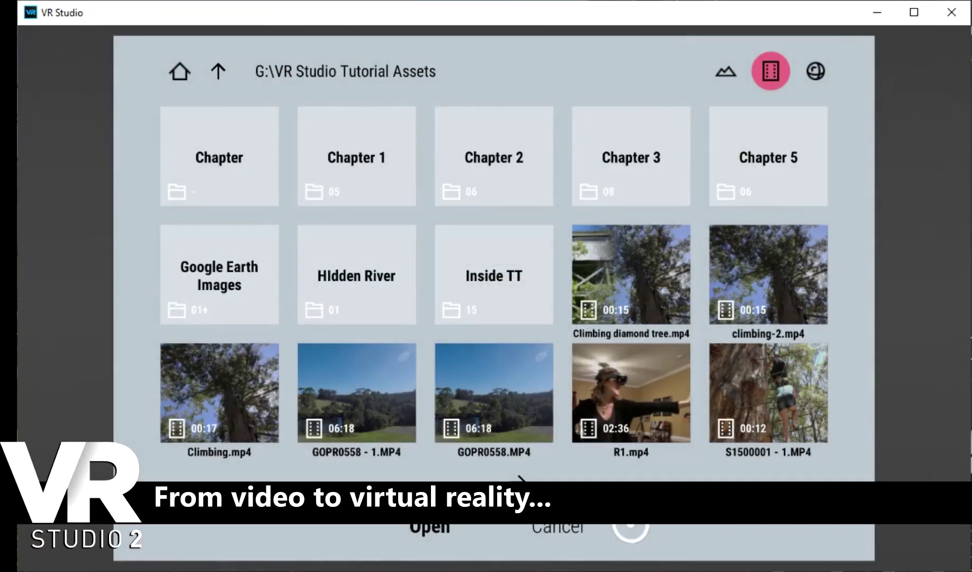
left_click(766, 393)
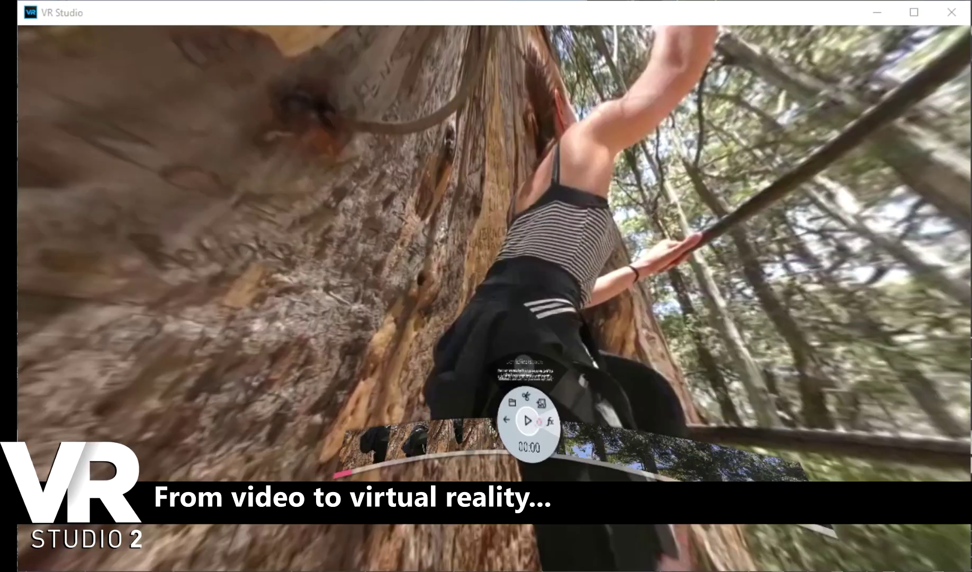
Step: Look through the climbing video space's cutting and effects options, including the transition setting
left_click(527, 421)
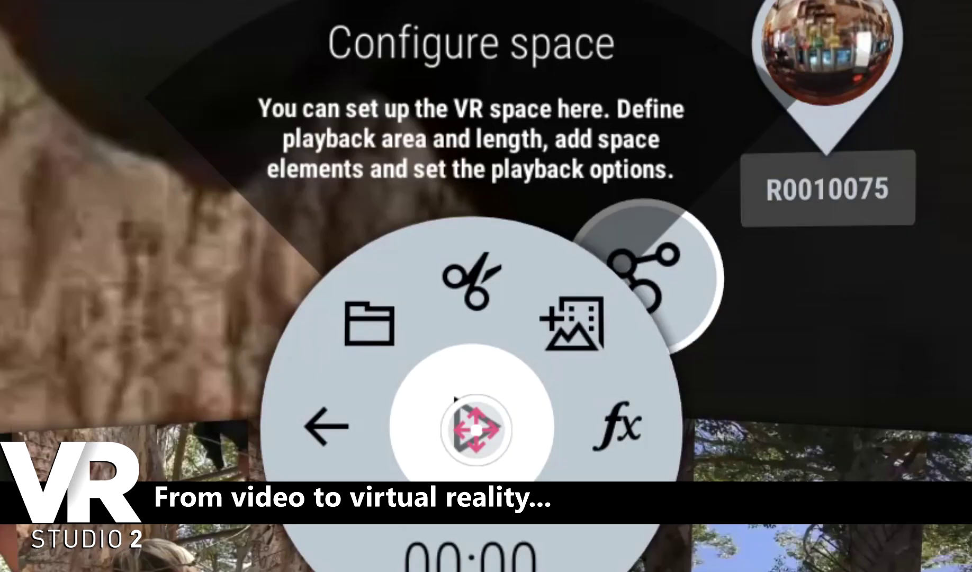
left_click(475, 292)
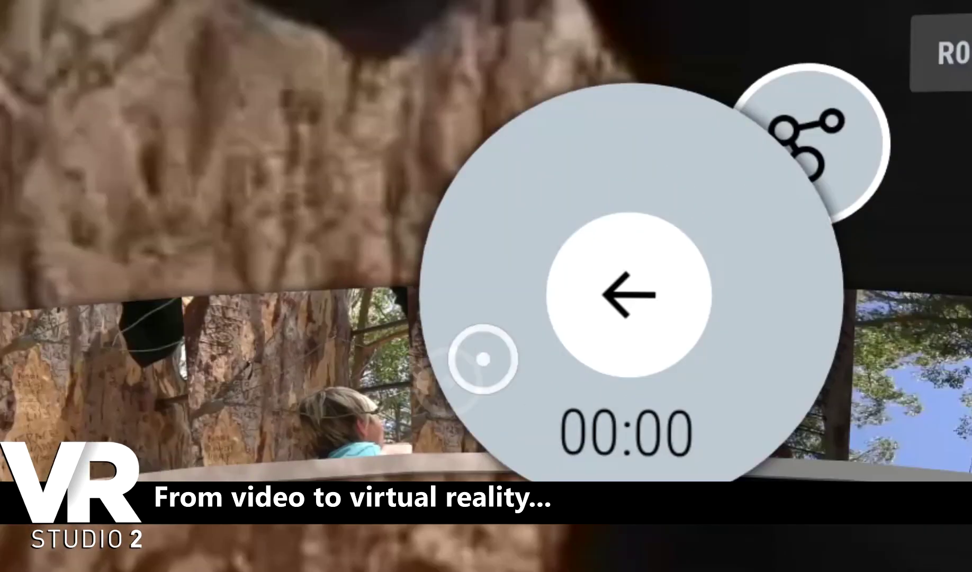
left_click(628, 294)
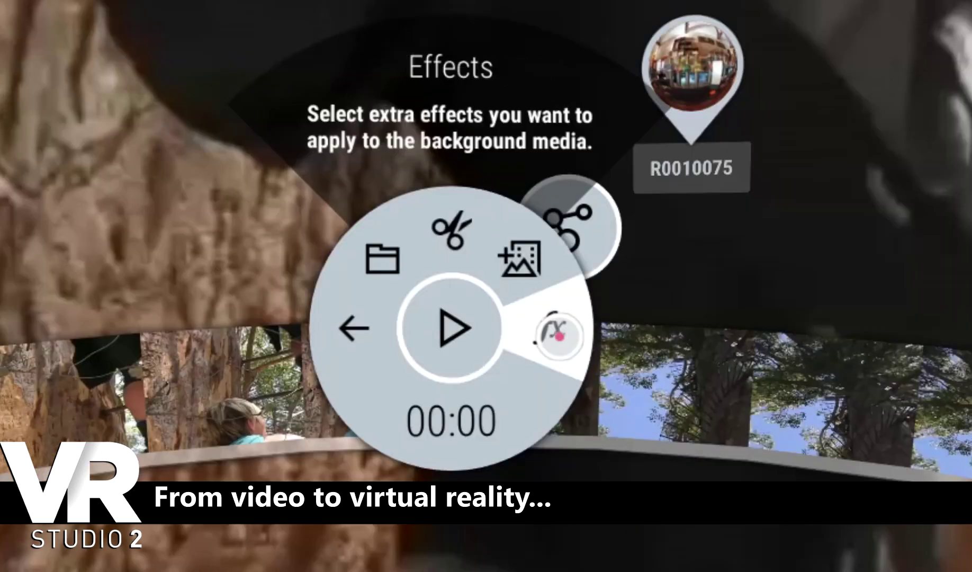
left_click(559, 335)
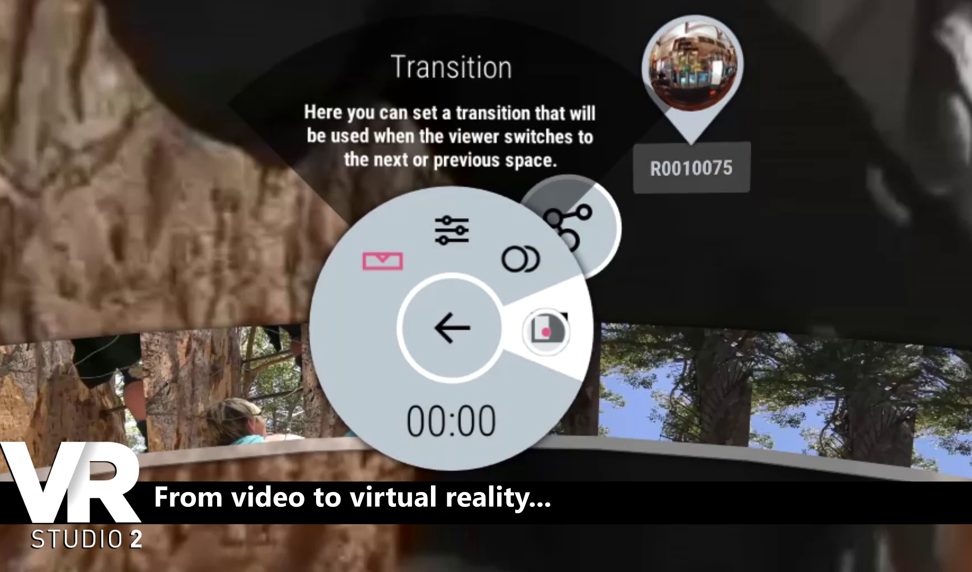
left_click(546, 331)
left_click(546, 331)
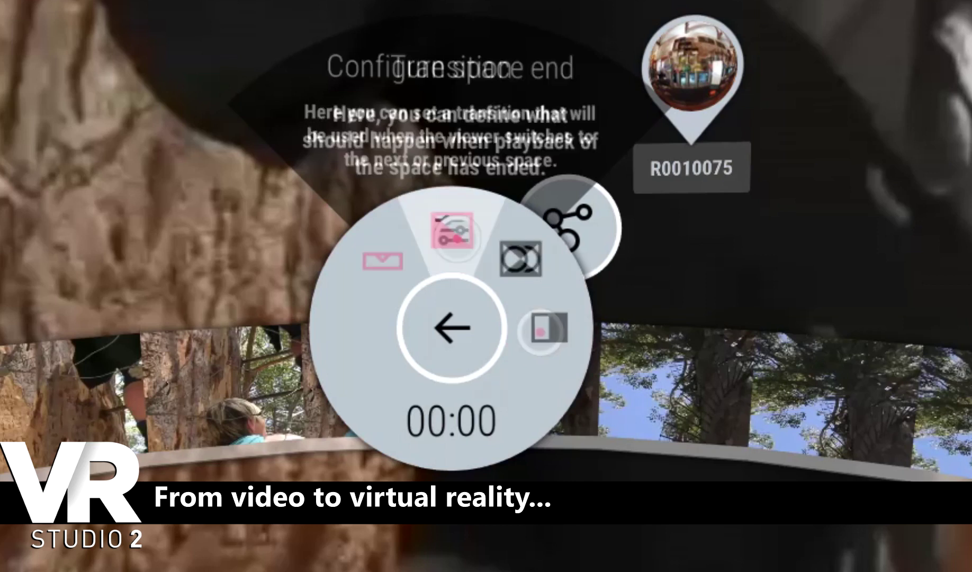
Step: Configure the end of the climbing video space to Stop and leave its settings
left_click(456, 227)
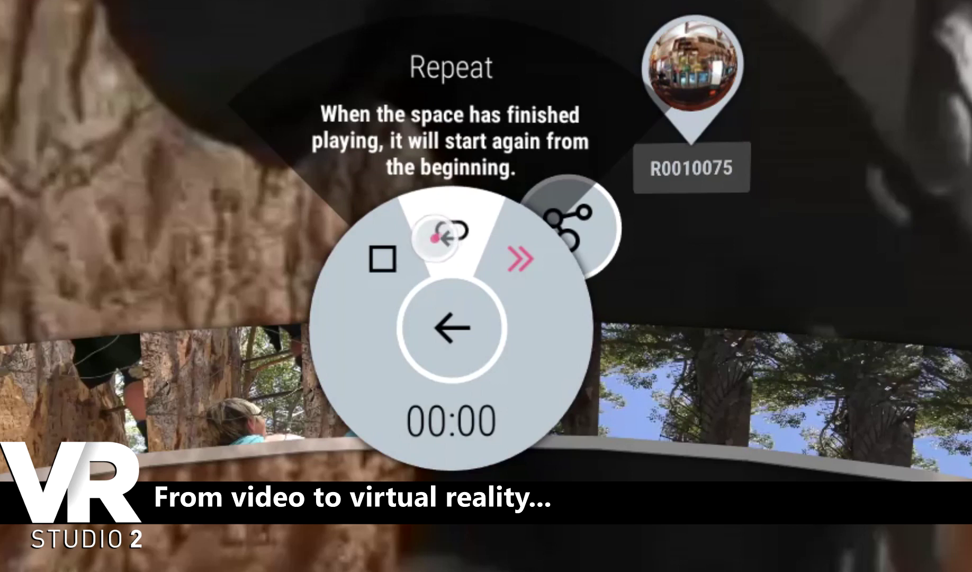
left_click(383, 262)
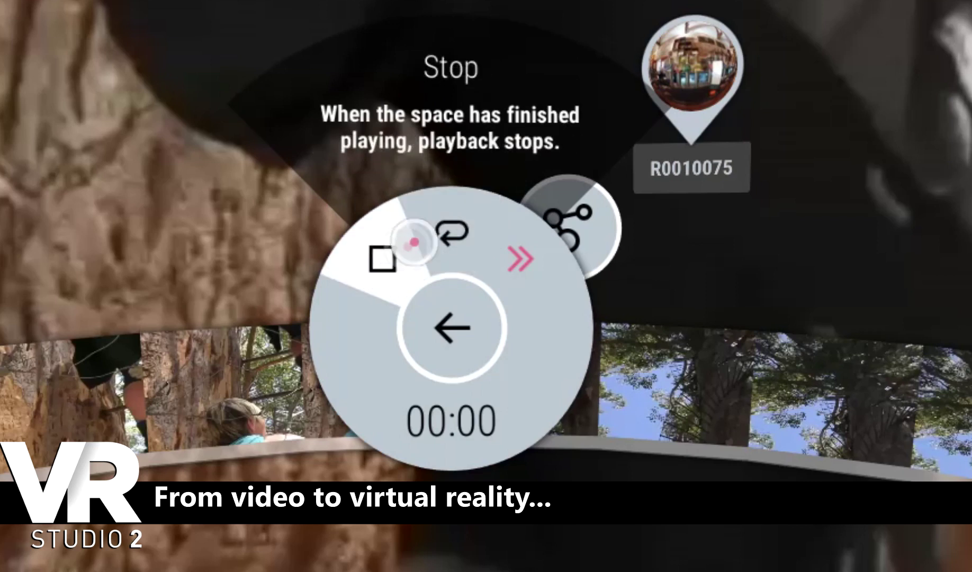
left_click(430, 232)
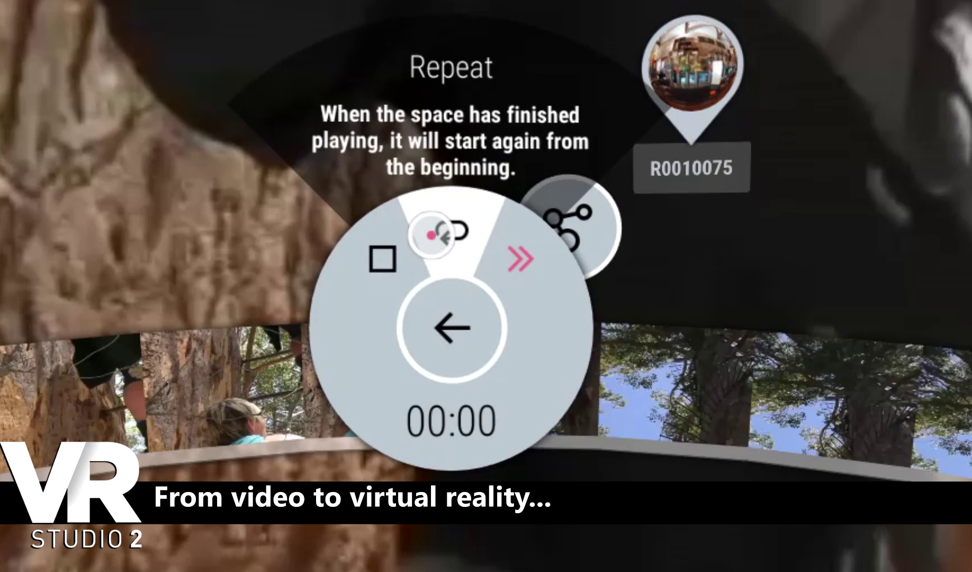
left_click(507, 257)
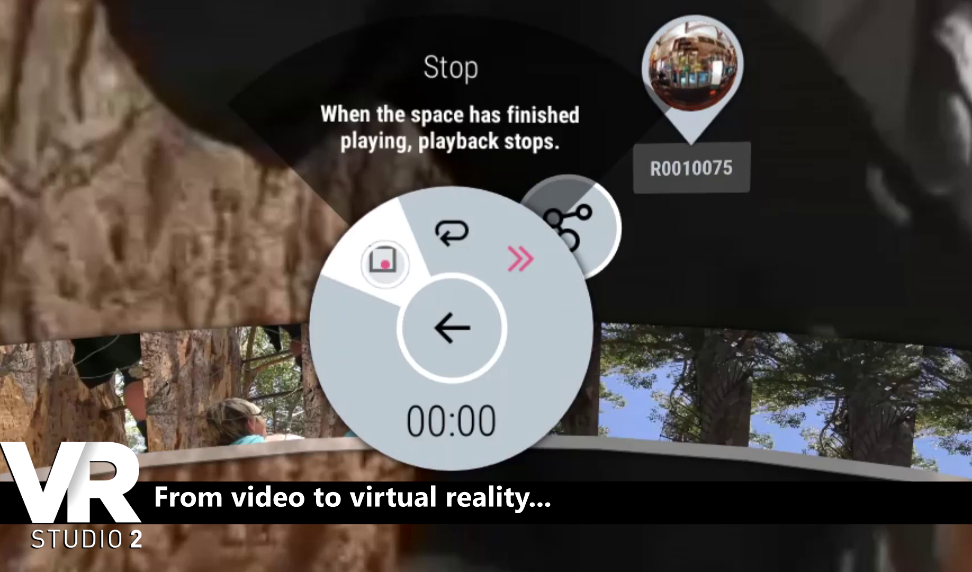
left_click(386, 262)
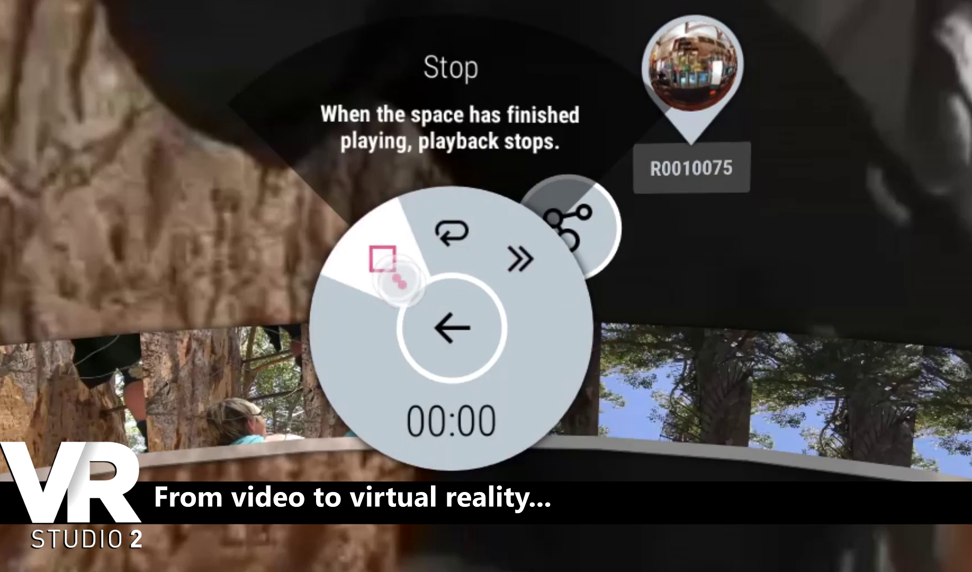
left_click(450, 329)
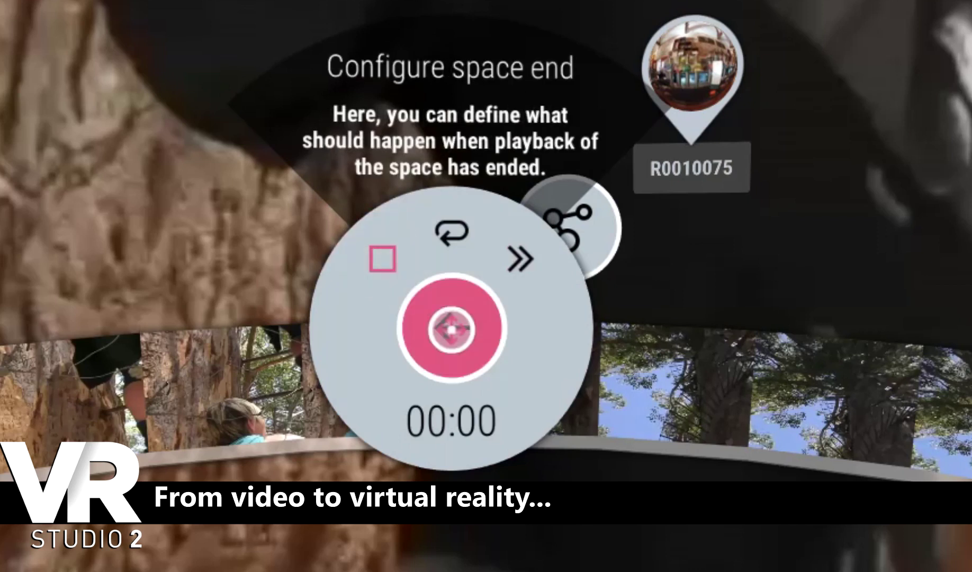
left_click(451, 329)
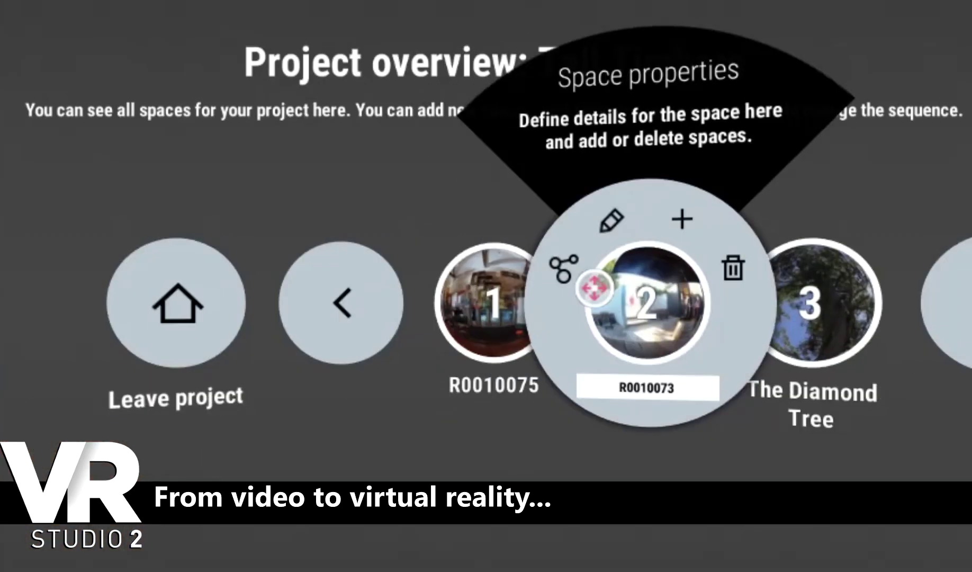
Step: Rename the Climbing space in the project overview as "The Diamond Tree"
left_click(501, 317)
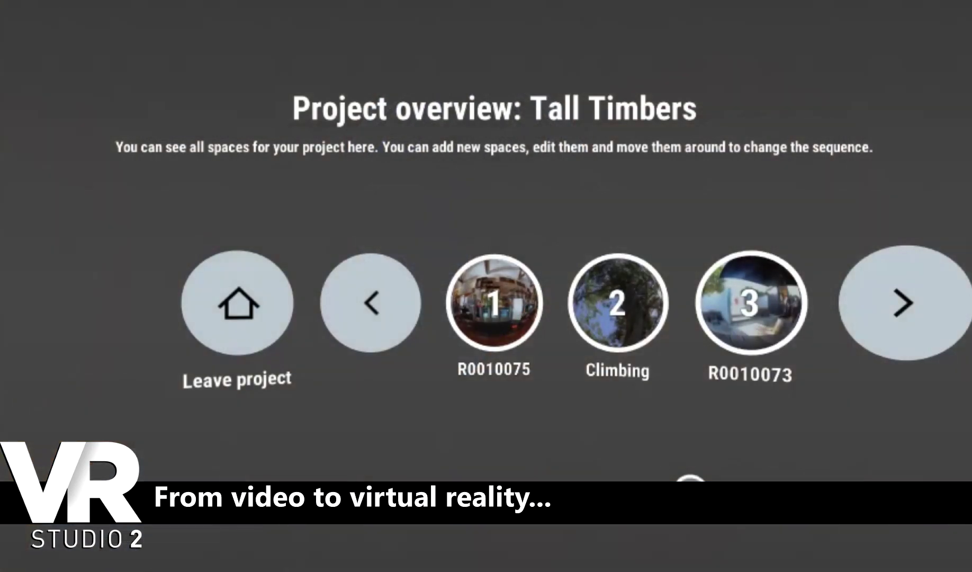
left_click(646, 344)
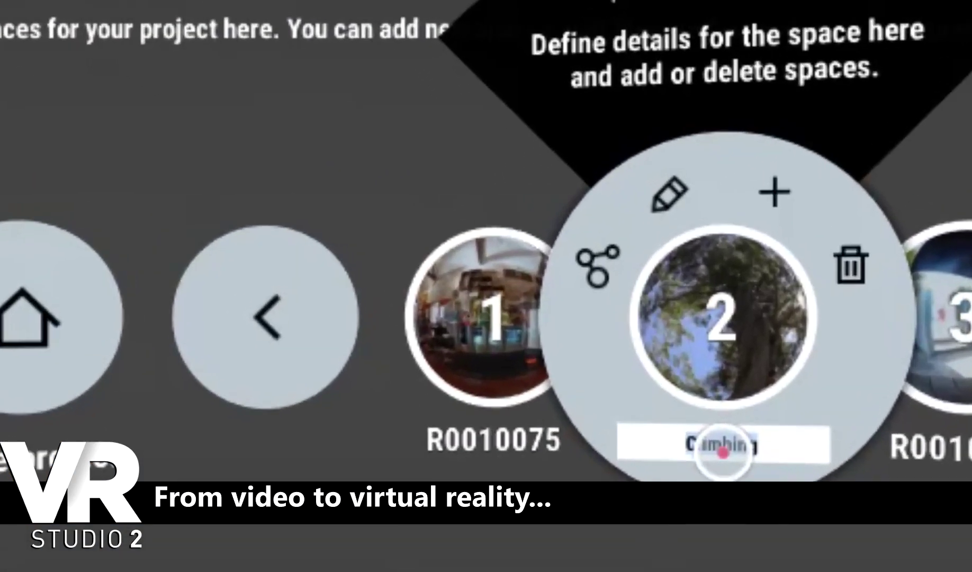
left_click(618, 375)
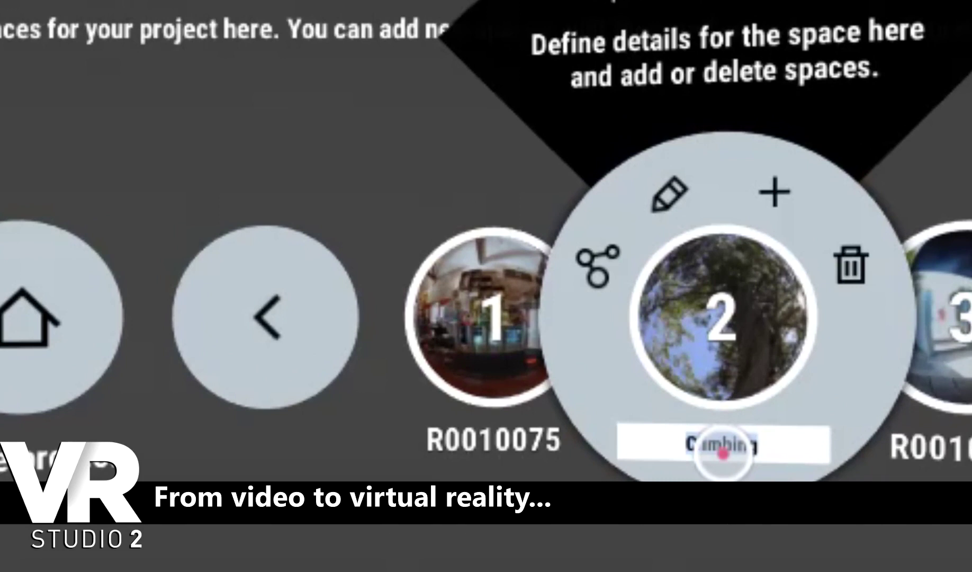
type("The D")
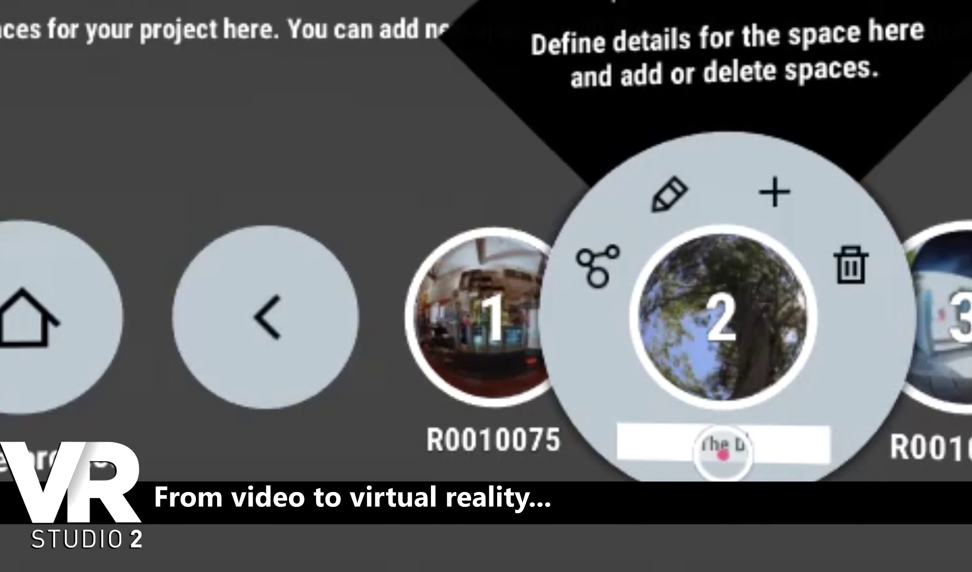
type("iamo")
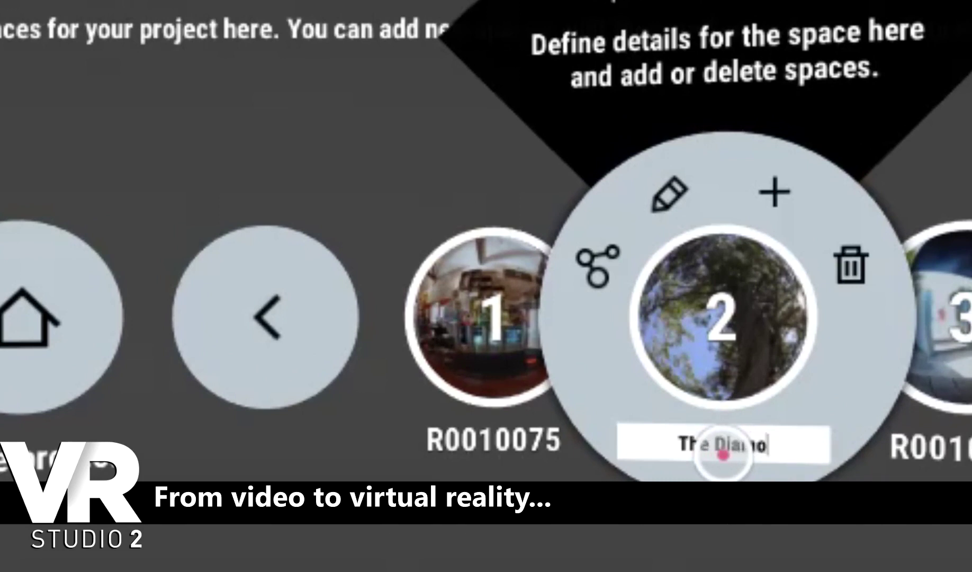
type("nd Tr")
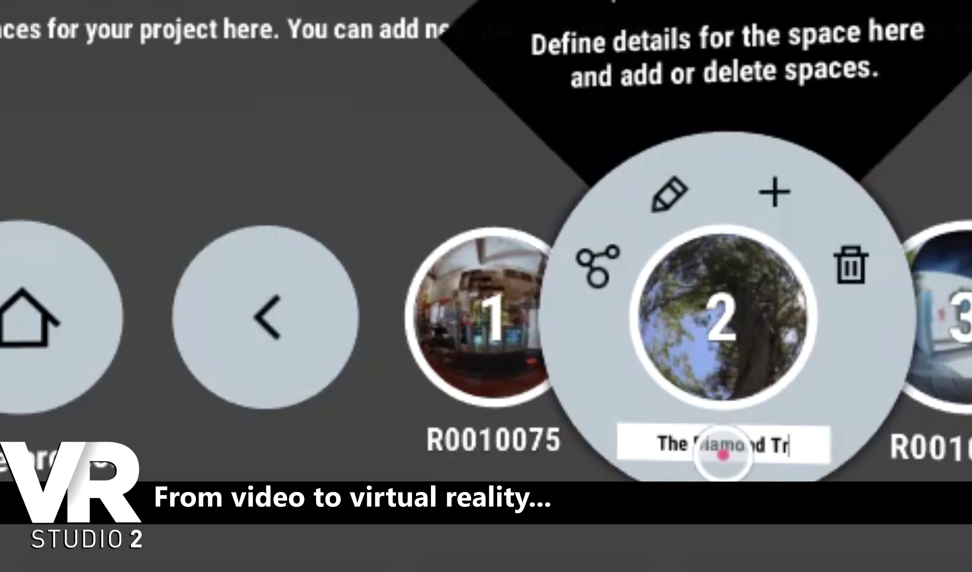
type("ee")
key("Return")
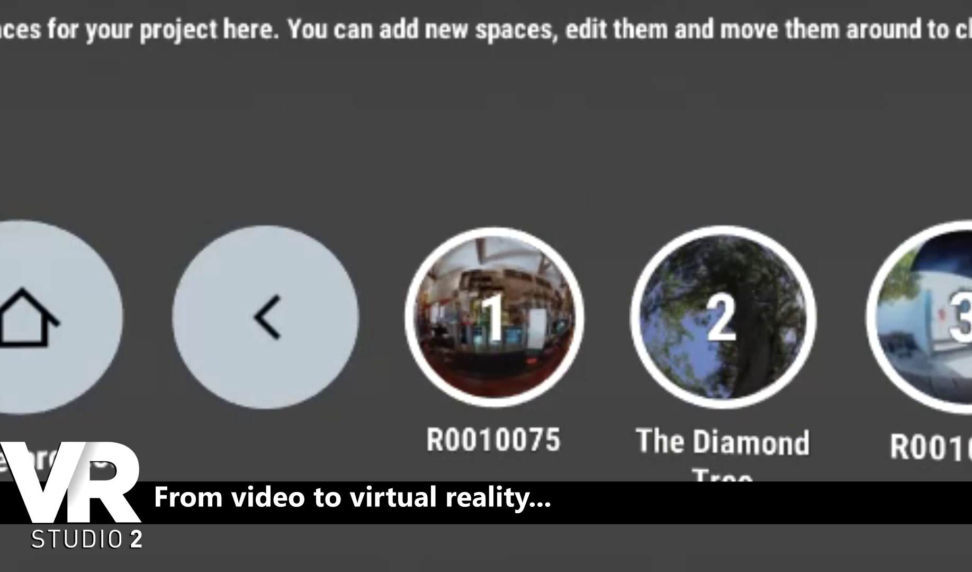
Step: Connect the R0010075 space to the climbing-2 space
left_click(723, 318)
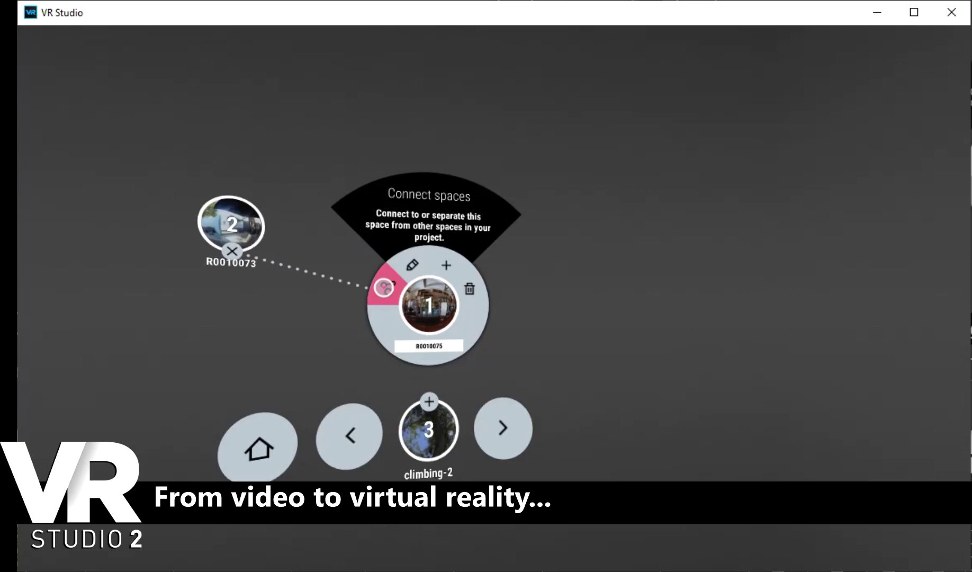
left_click(427, 402)
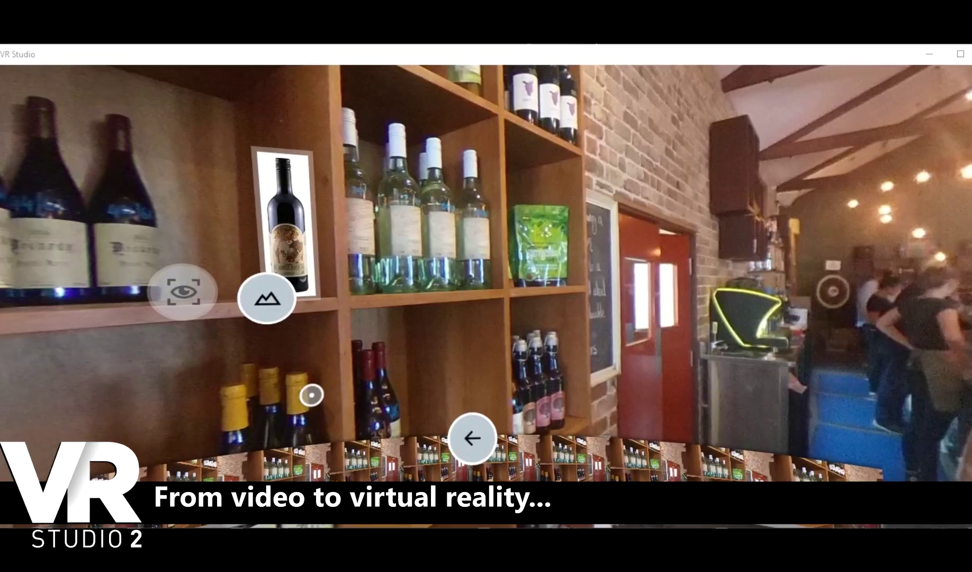
Step: Choose Open website as the click action for the wine bottle photo element and open its URL entry
left_click(266, 297)
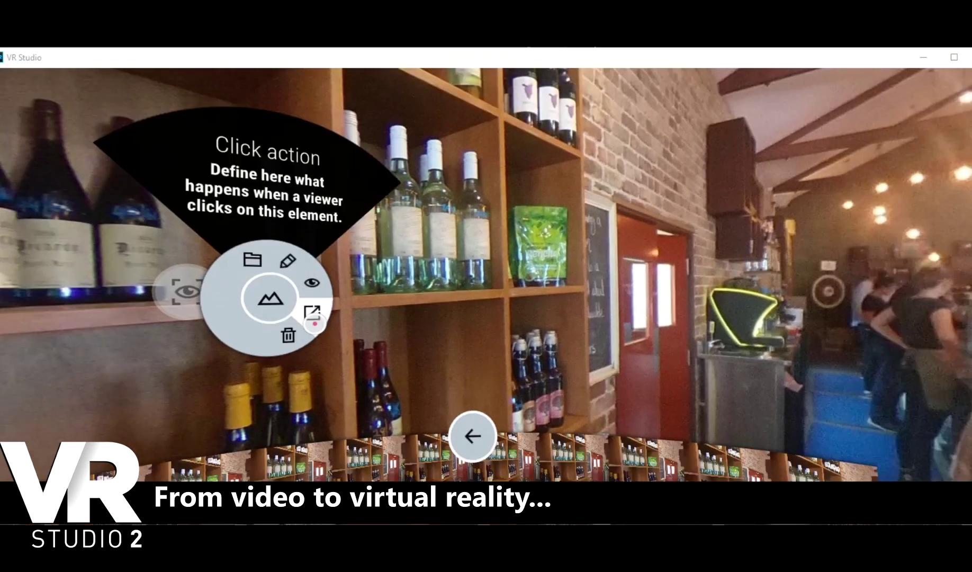
left_click(313, 315)
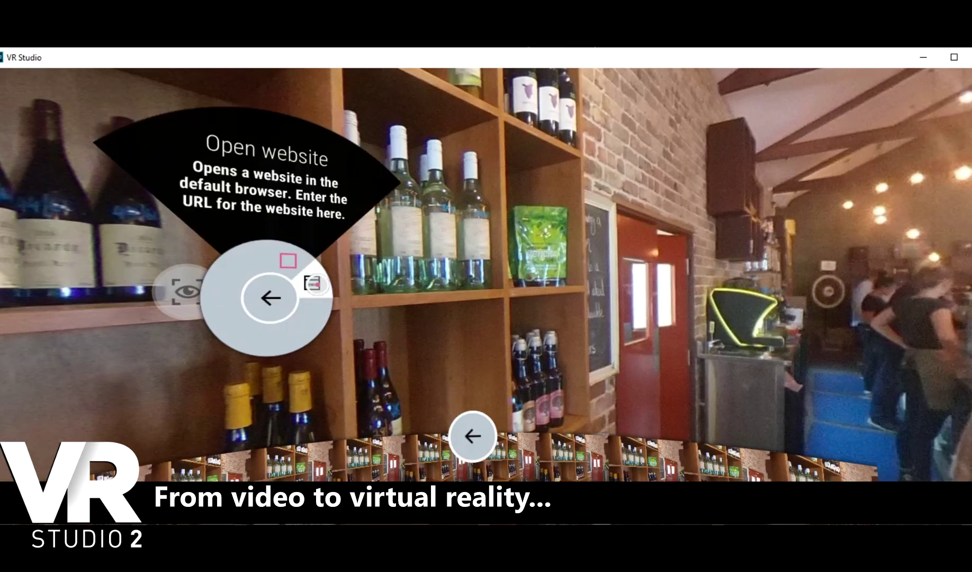
left_click(313, 283)
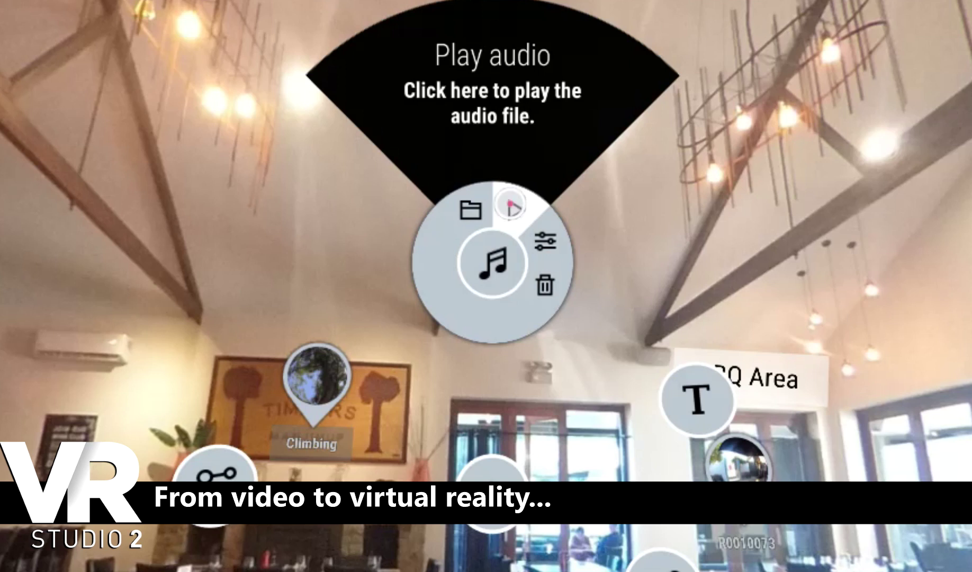
Step: Adjust the playback volume of the audio element in the restaurant space
left_click(563, 252)
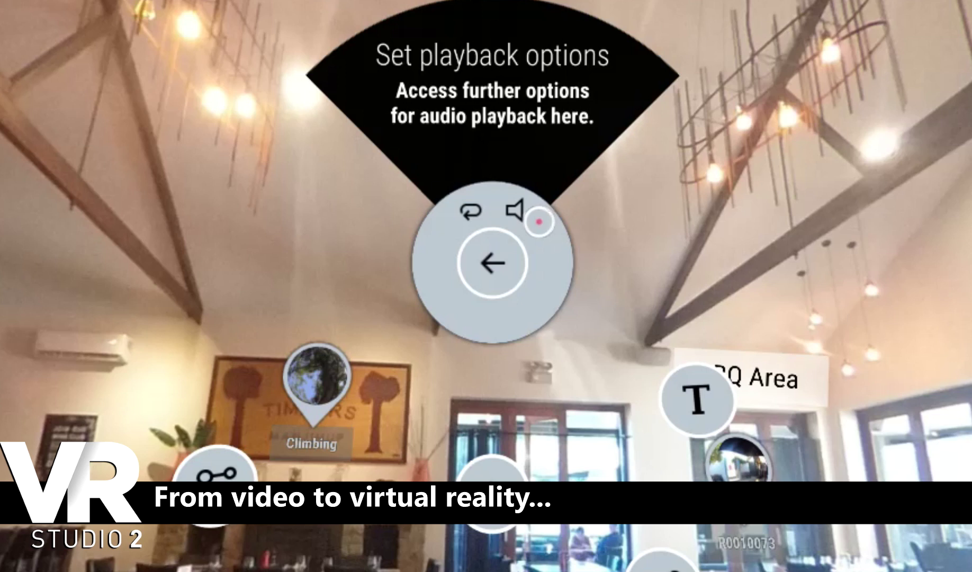
left_click(527, 215)
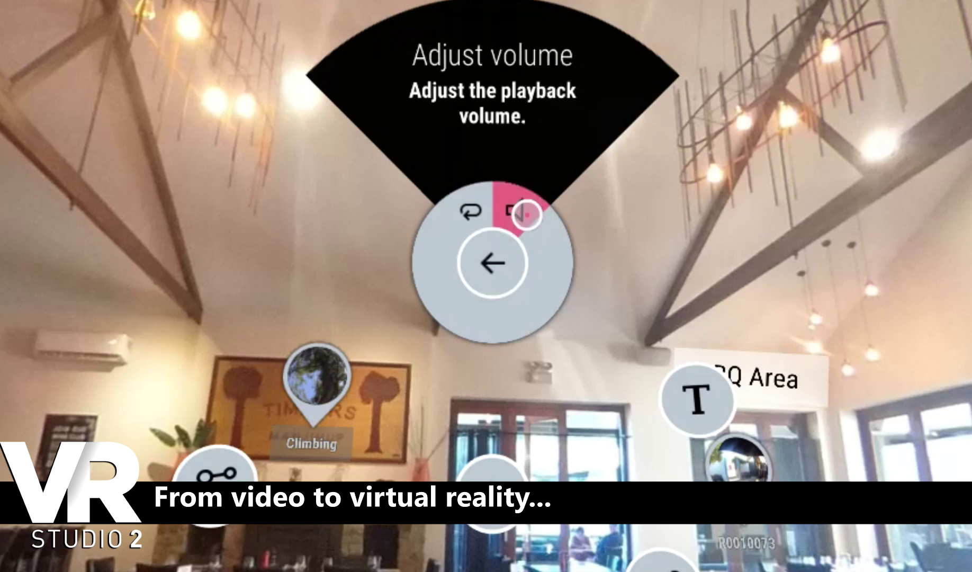
left_click_drag(441, 300, 438, 239)
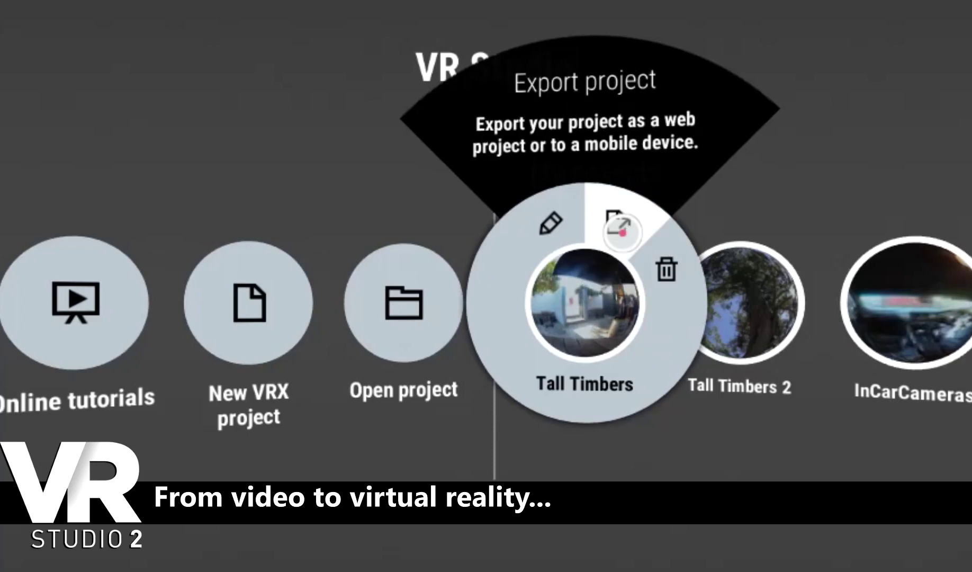
Step: Export Tall Timbers as a web project despite its background videos, save it as "Tall Timbers VR", and look around the exported tour
left_click(622, 231)
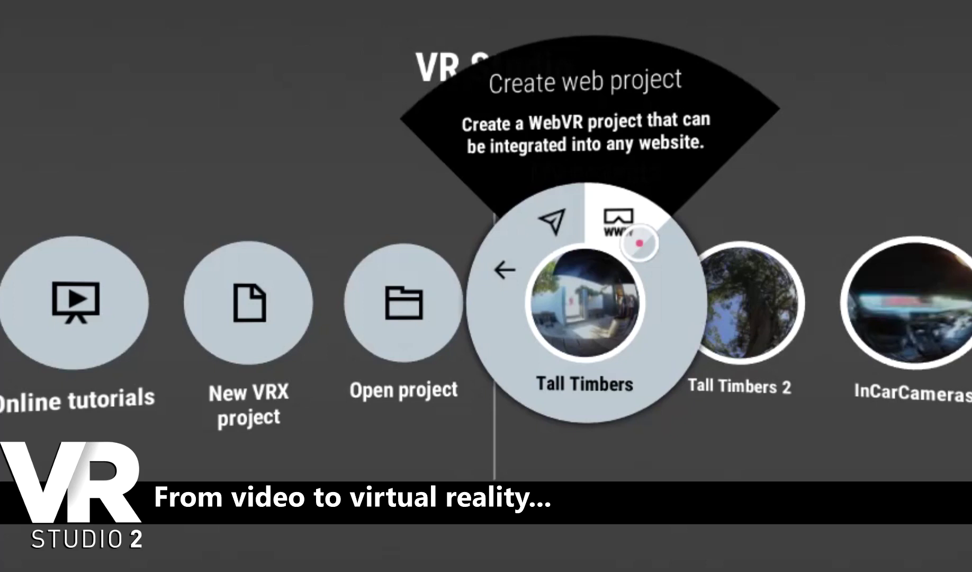
left_click(640, 243)
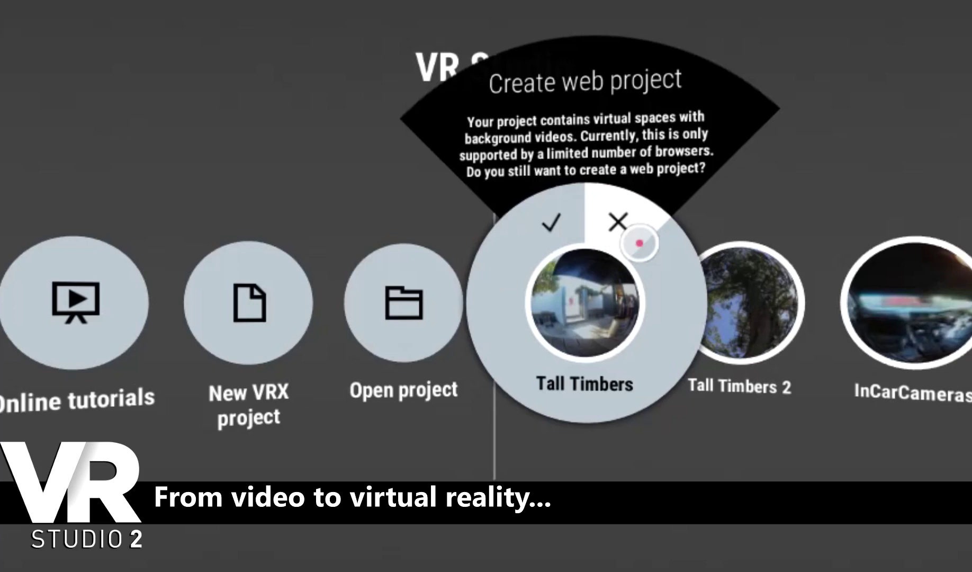
left_click(555, 226)
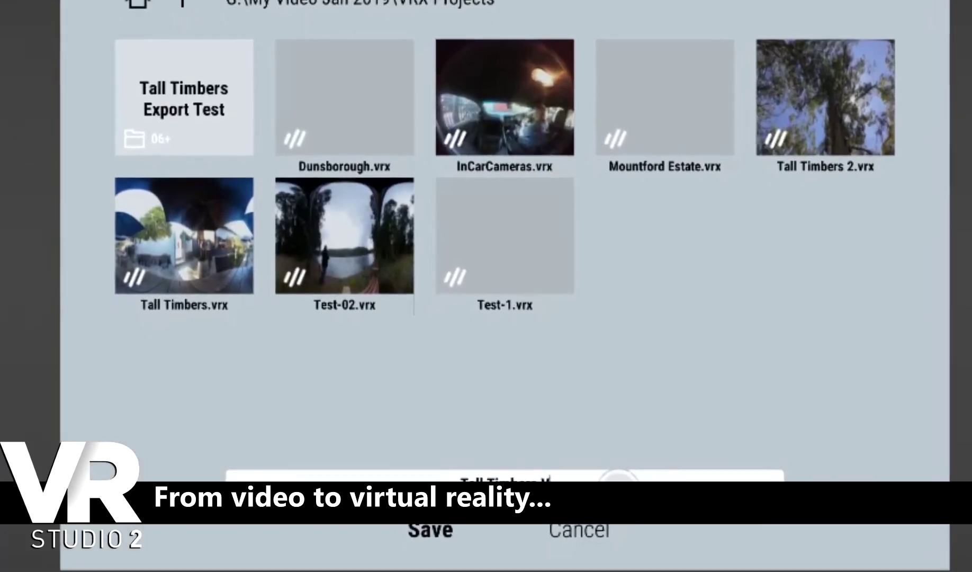
type("R")
left_click(438, 523)
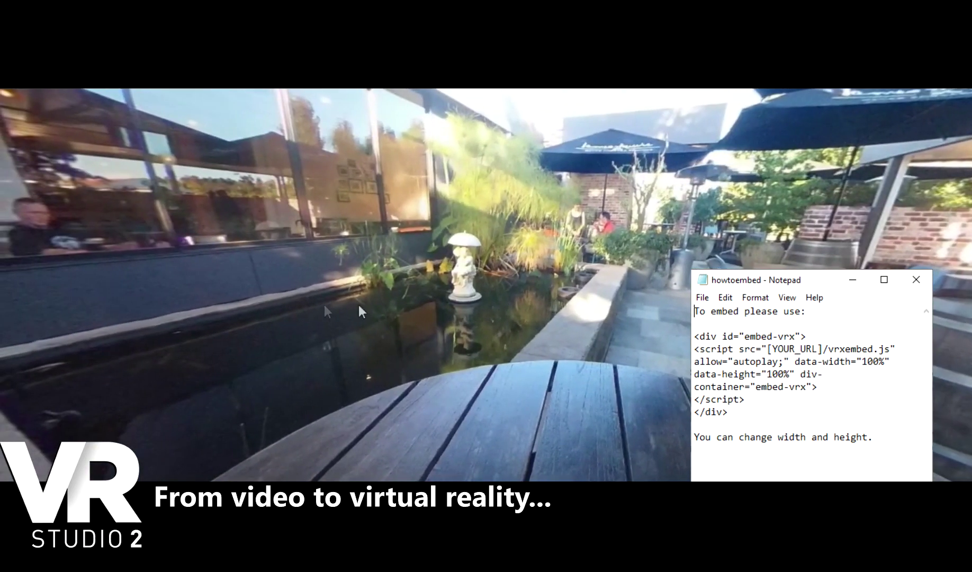
left_click_drag(165, 293, 630, 313)
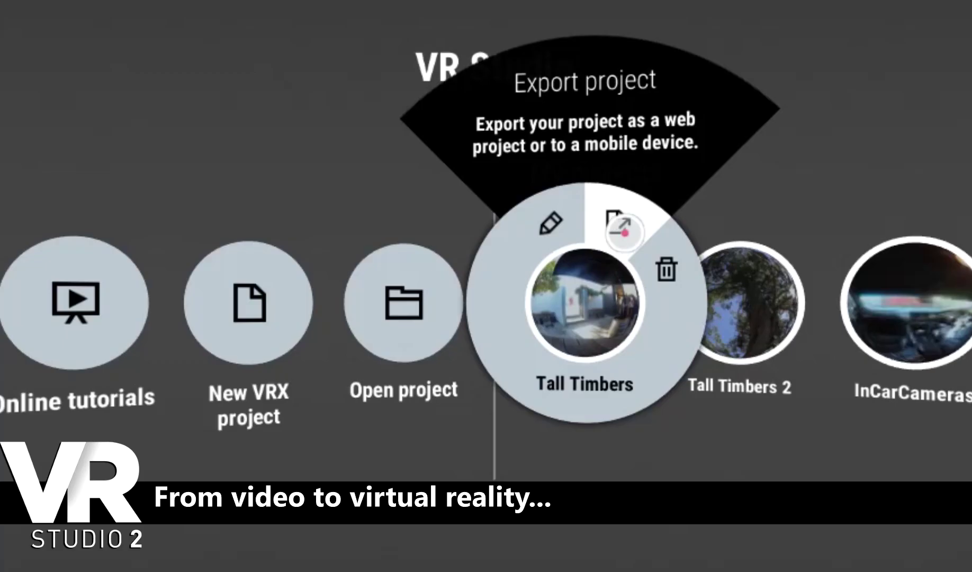
Step: Try to transfer the Tall Timbers project to a mobile device
left_click(625, 232)
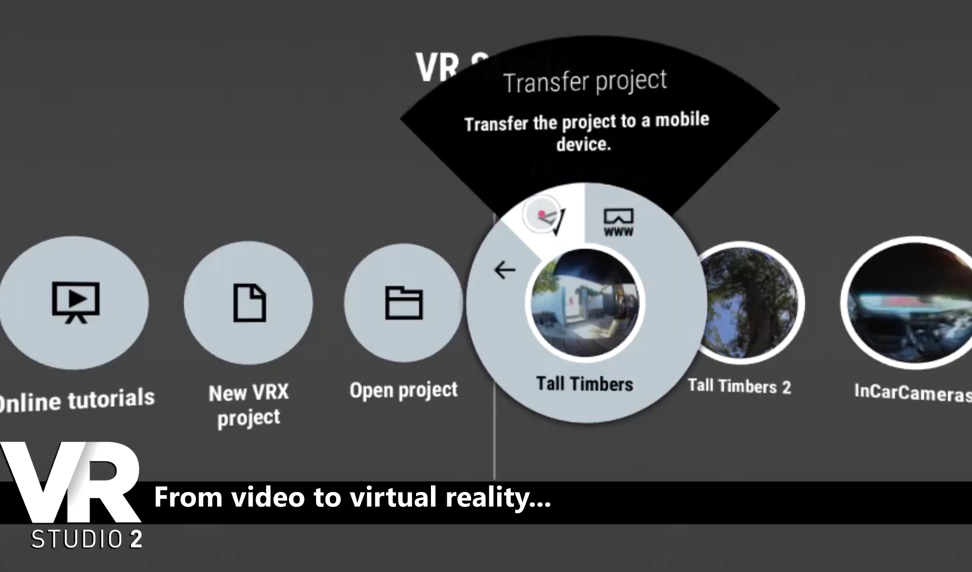
left_click(541, 213)
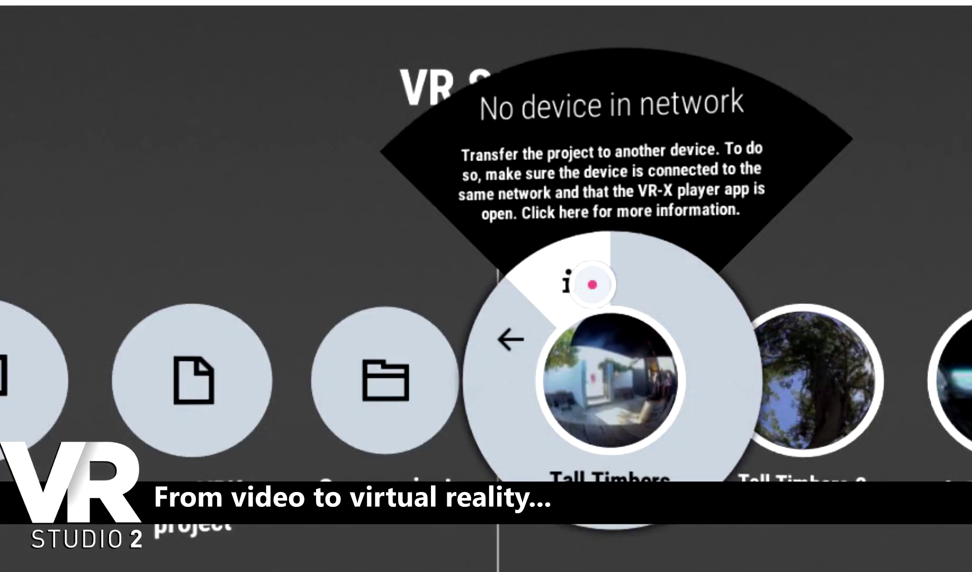